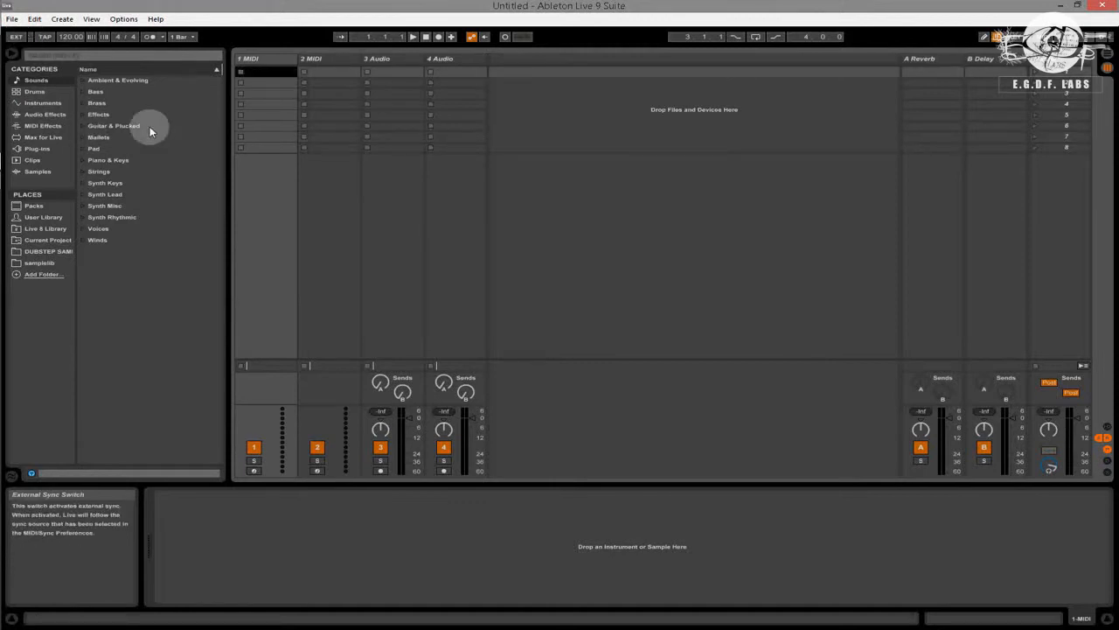
Narrow the browser pane and extend the mixer section upward to show taller track meters
drag(230, 129, 184, 129)
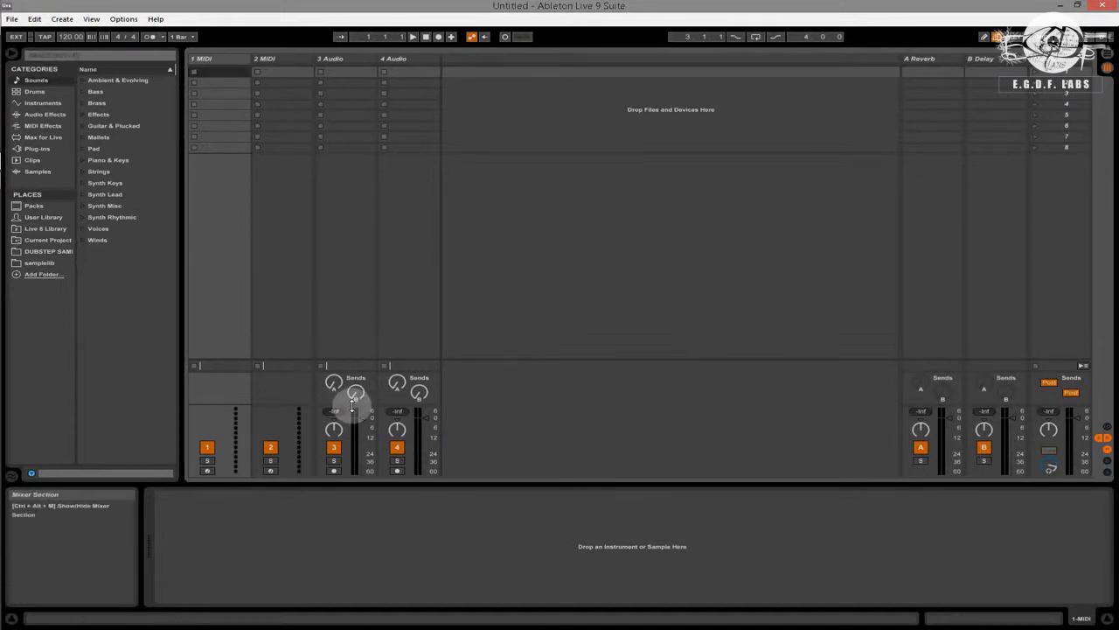
drag(353, 405, 356, 364)
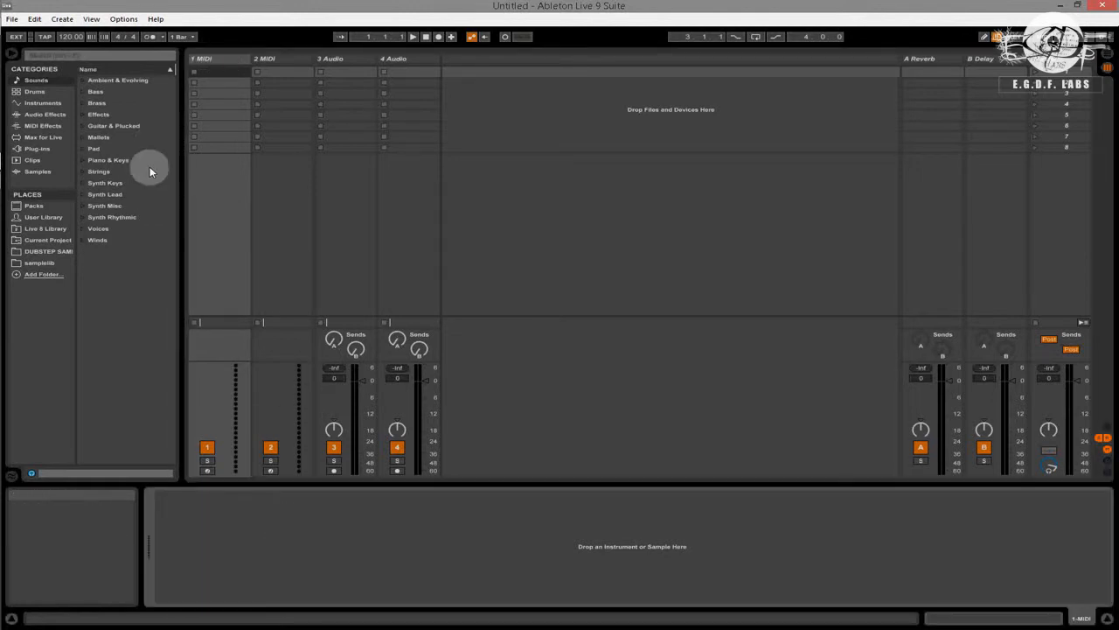
Load an empty Drum Rack from the Drums category onto the first MIDI track
click(33, 94)
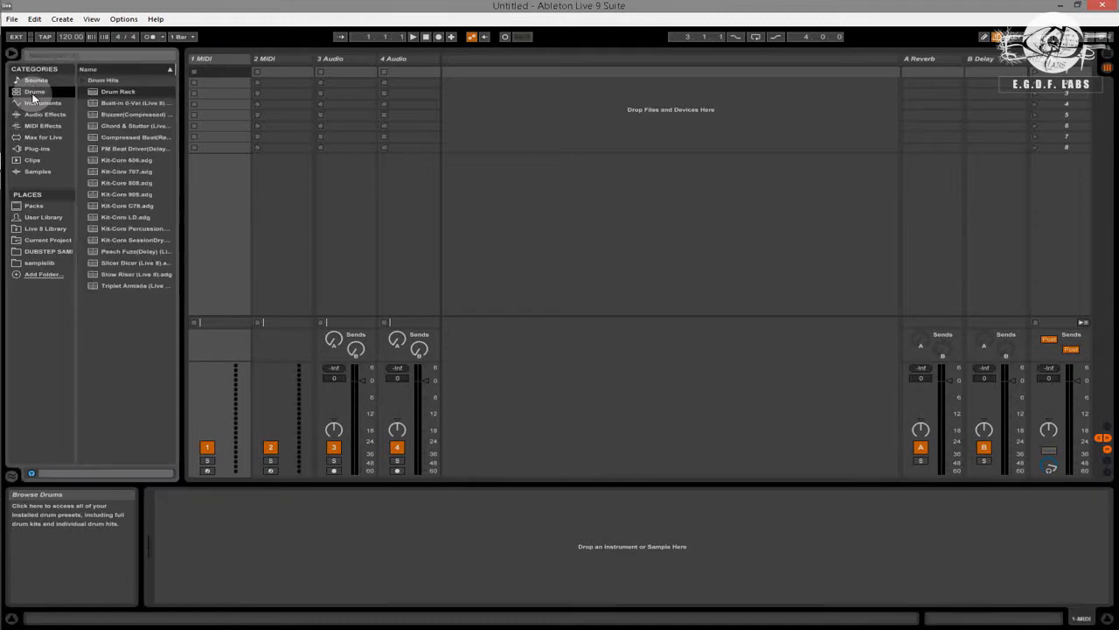
click(112, 92)
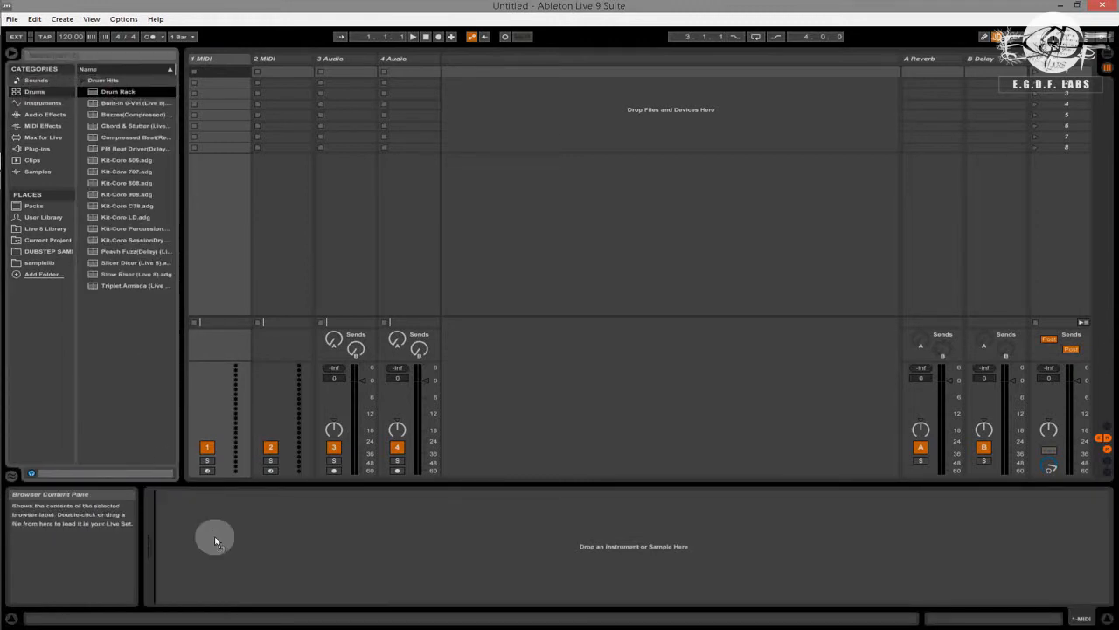
drag(117, 92, 213, 536)
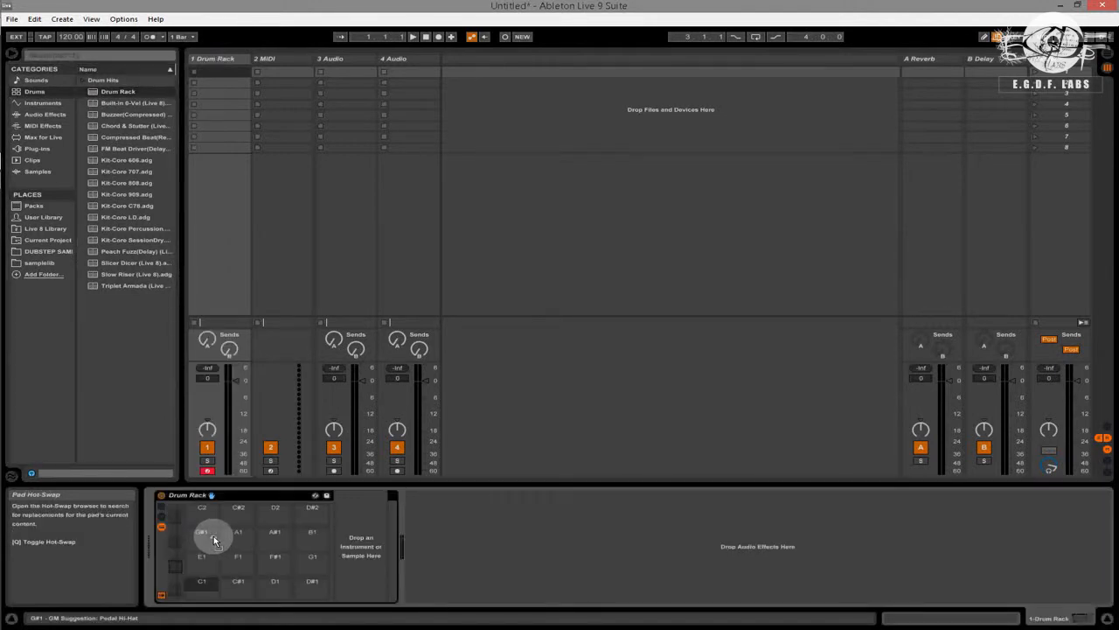
Go through the Drum Rack pads C1, C#1, D1 and D#1, then return to C1
click(201, 583)
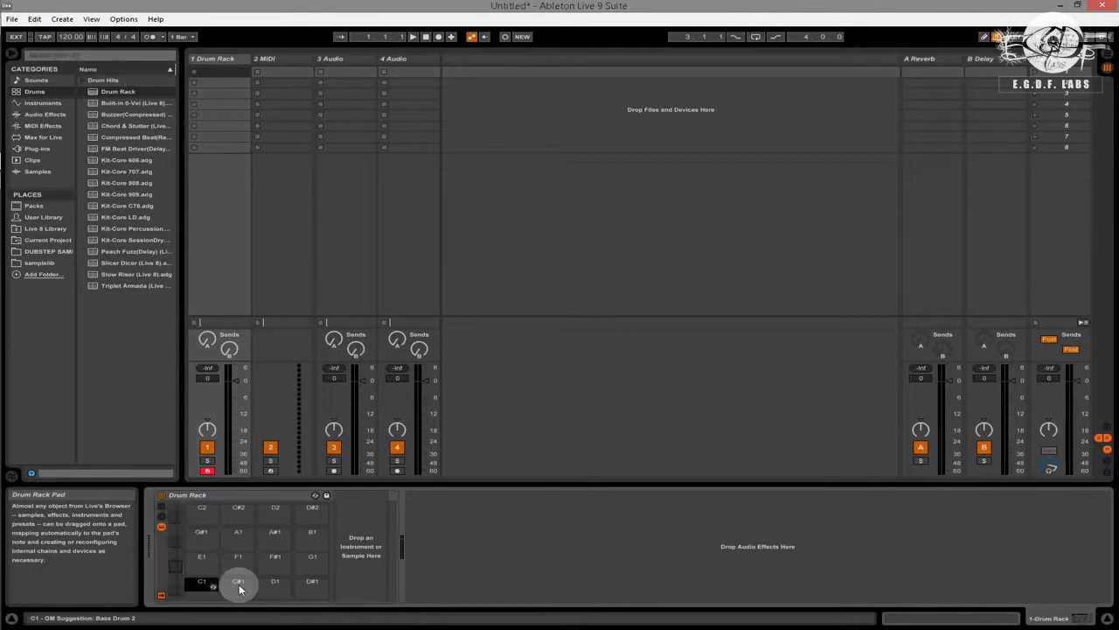
click(238, 586)
click(269, 586)
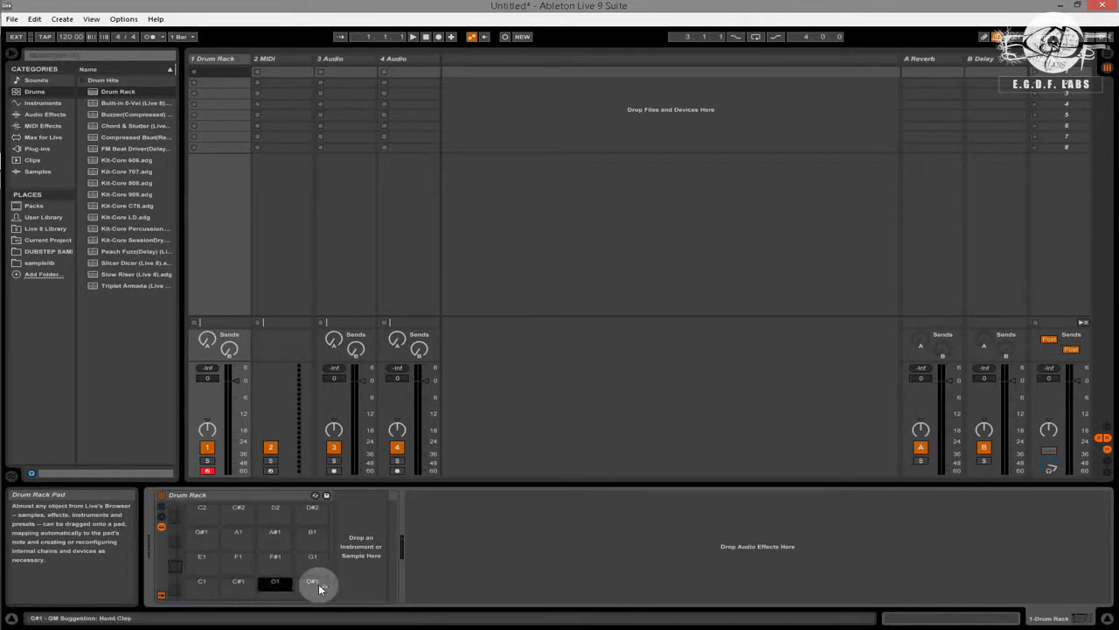
click(317, 586)
click(201, 583)
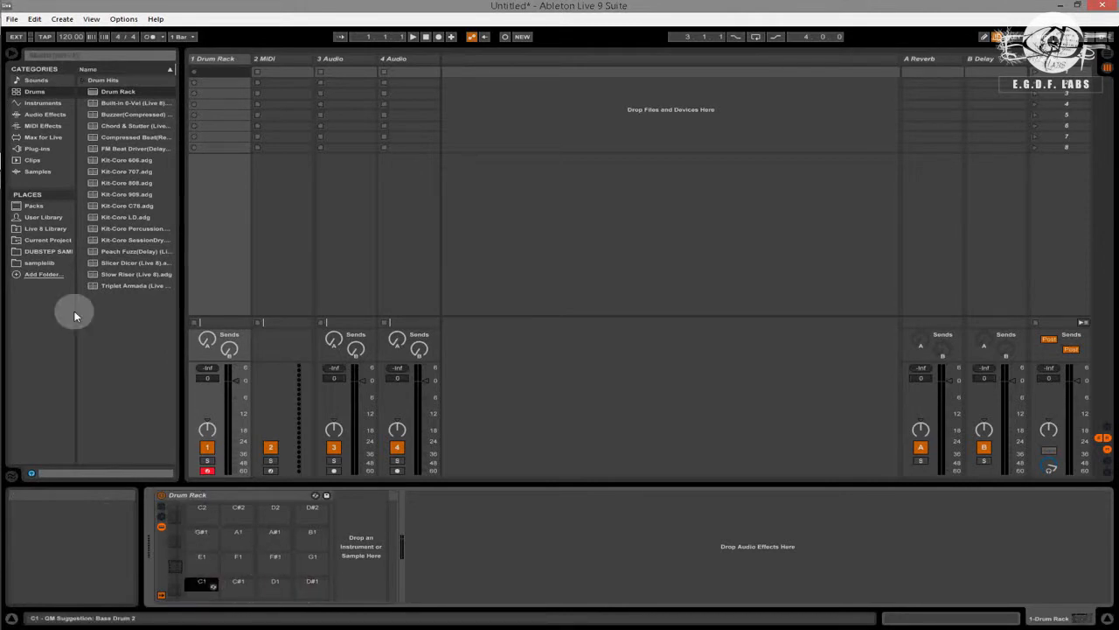
Widen the browser for the samplelib folder and load wawe_kick_suckmnml.wav onto Drum Rack pad C1
click(37, 263)
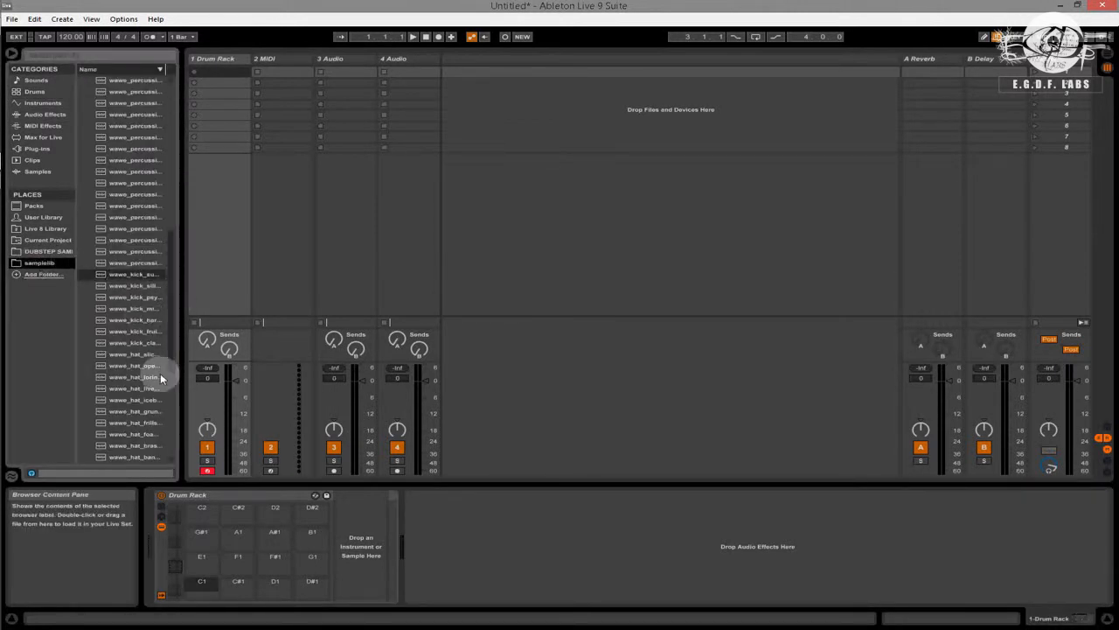
drag(180, 352, 220, 349)
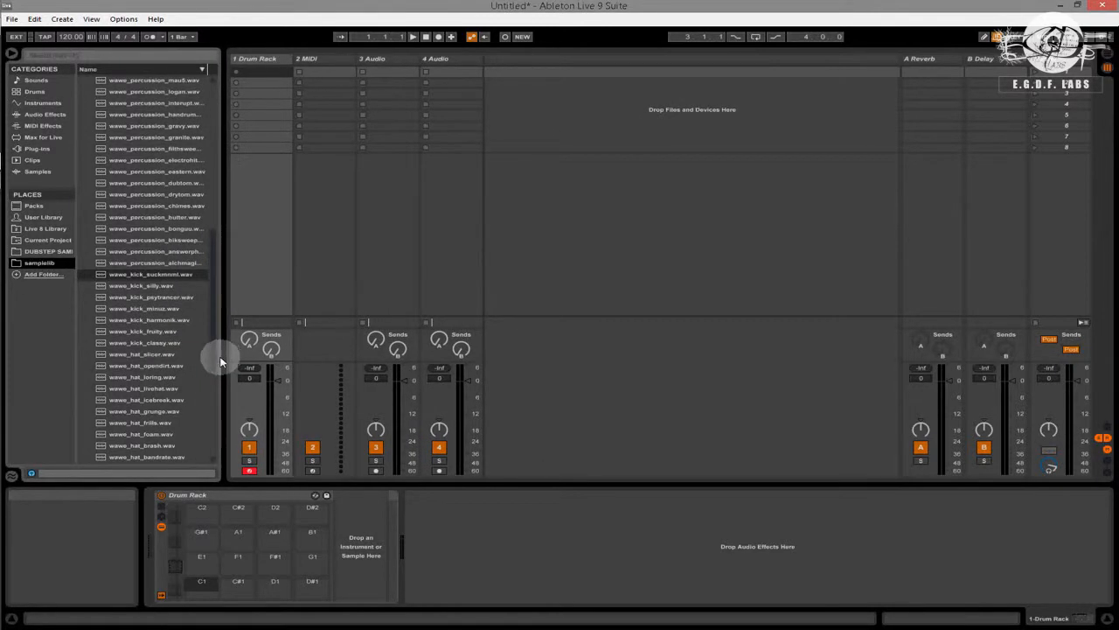
click(139, 274)
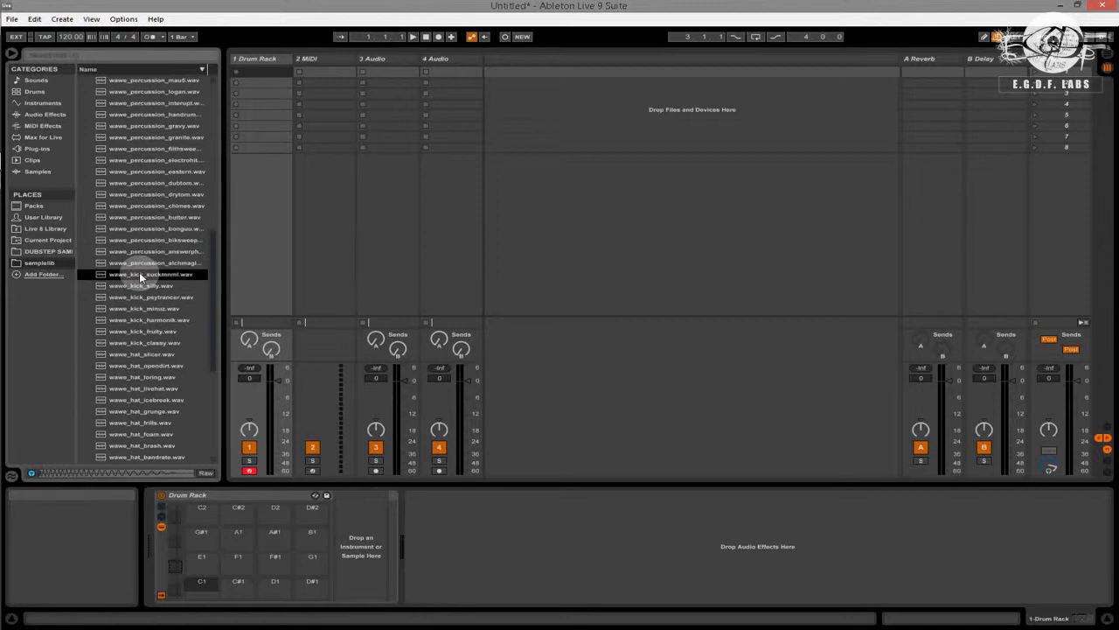
drag(139, 274, 206, 586)
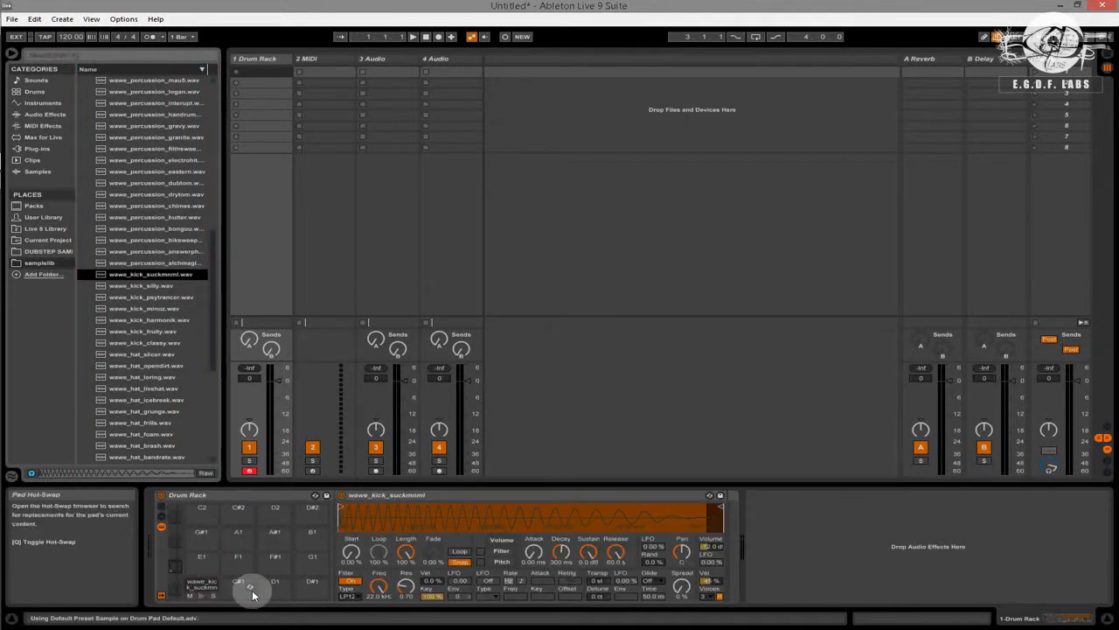
Audition the kick sample on pad C1 several times
click(202, 598)
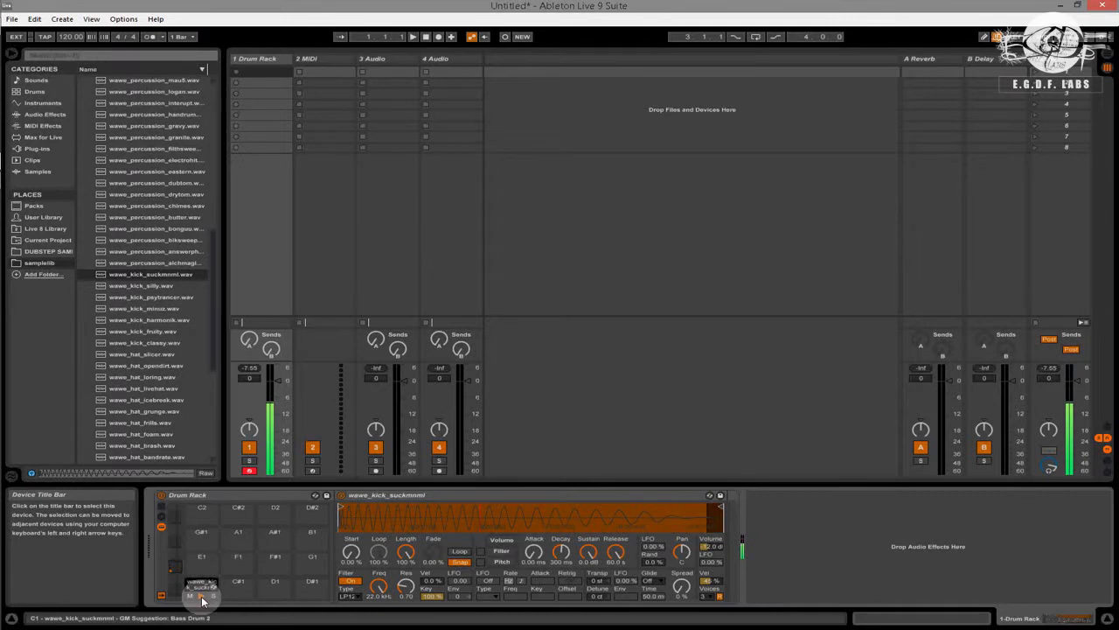
click(203, 599)
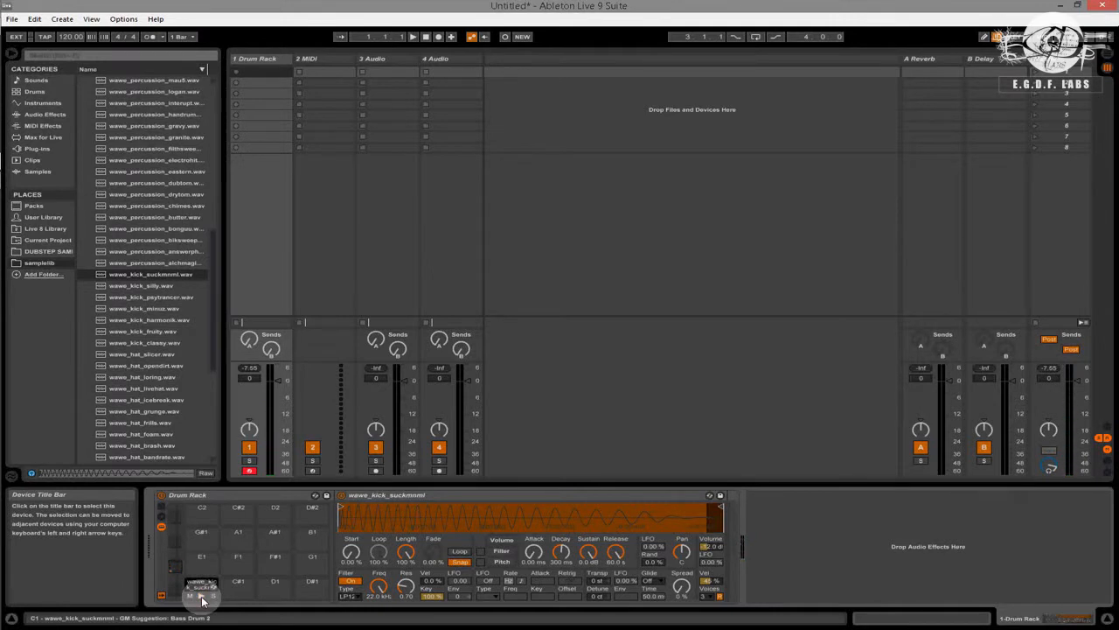
click(203, 599)
click(203, 599)
click(203, 599)
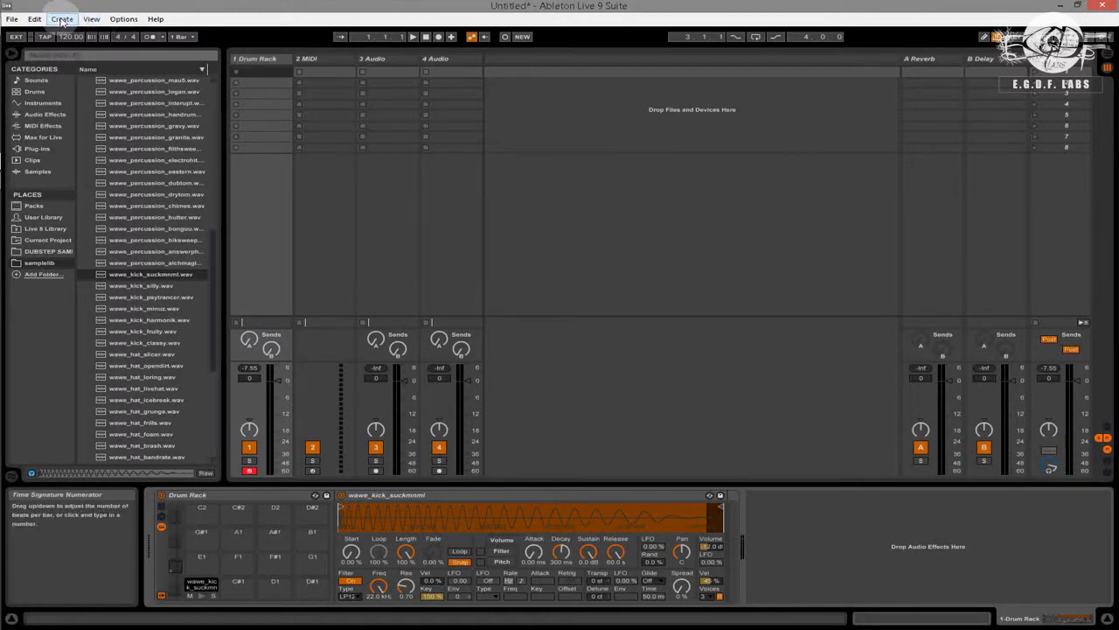
Switch from Session View to Arrangement View
click(92, 20)
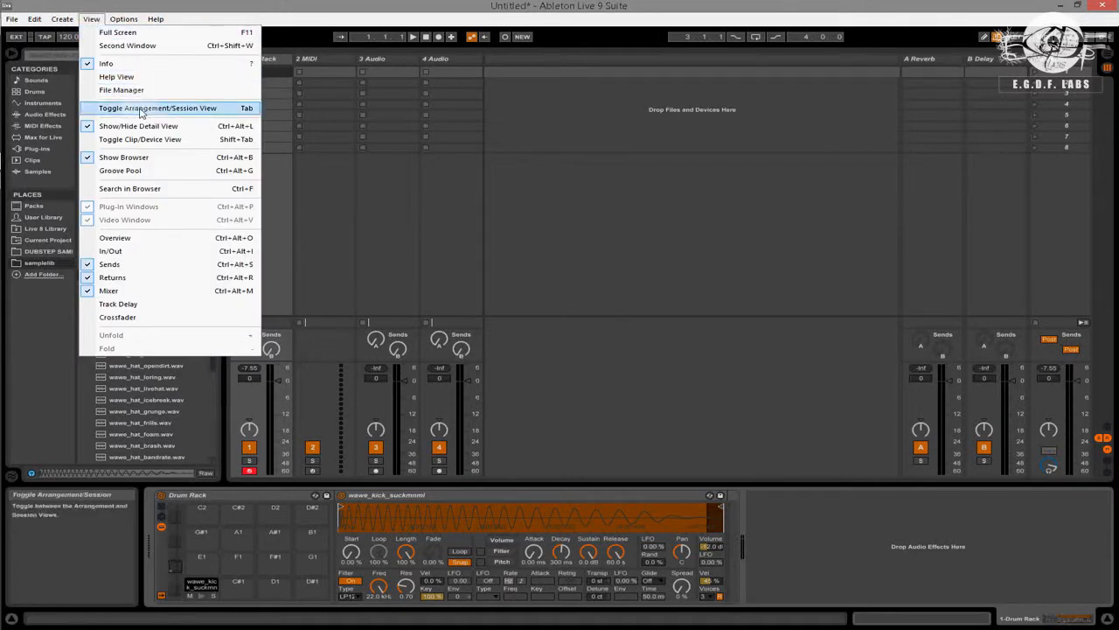
click(247, 110)
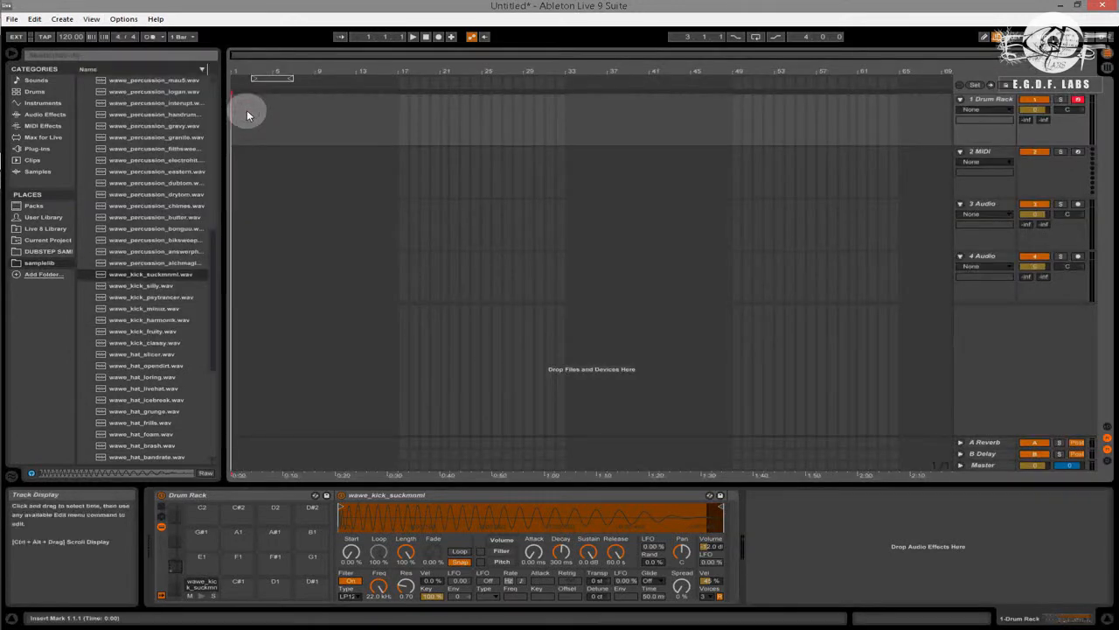
key(Tab)
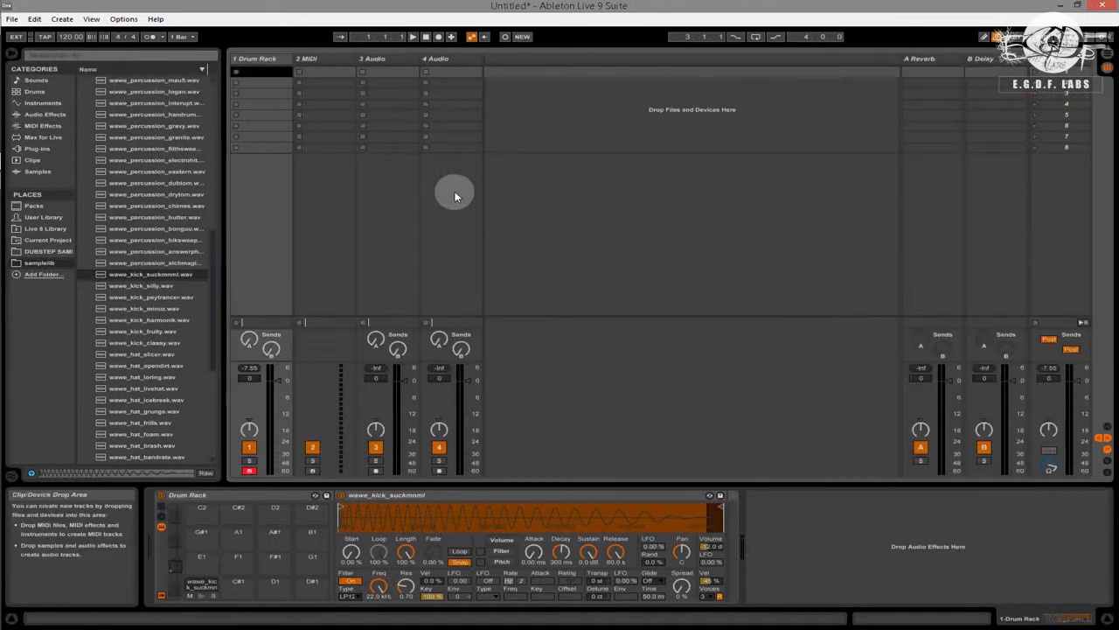
key(Tab)
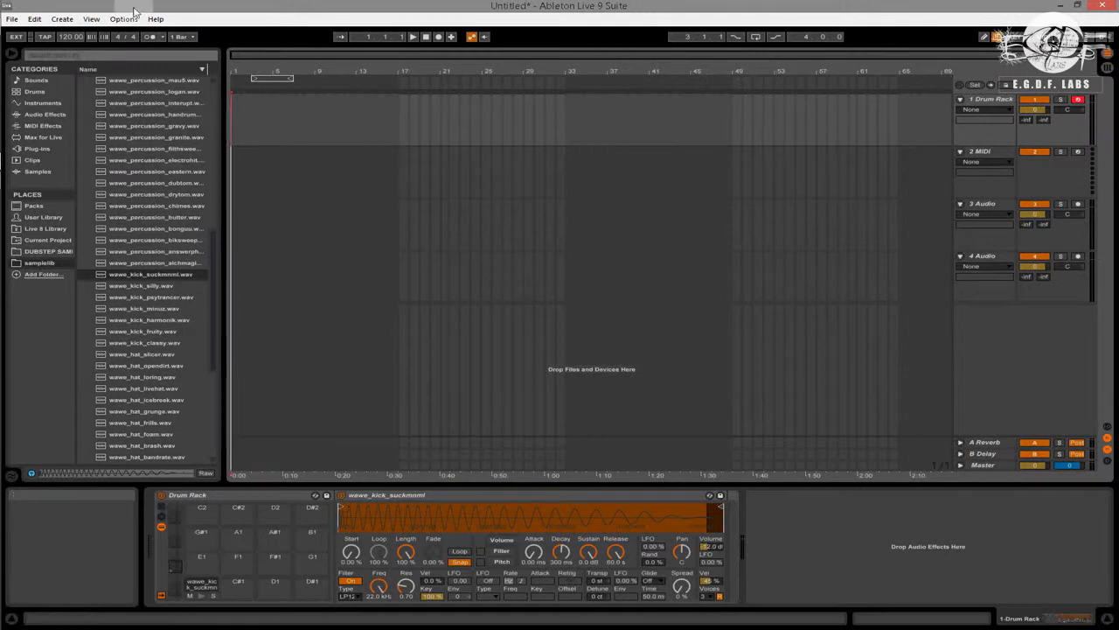
click(91, 18)
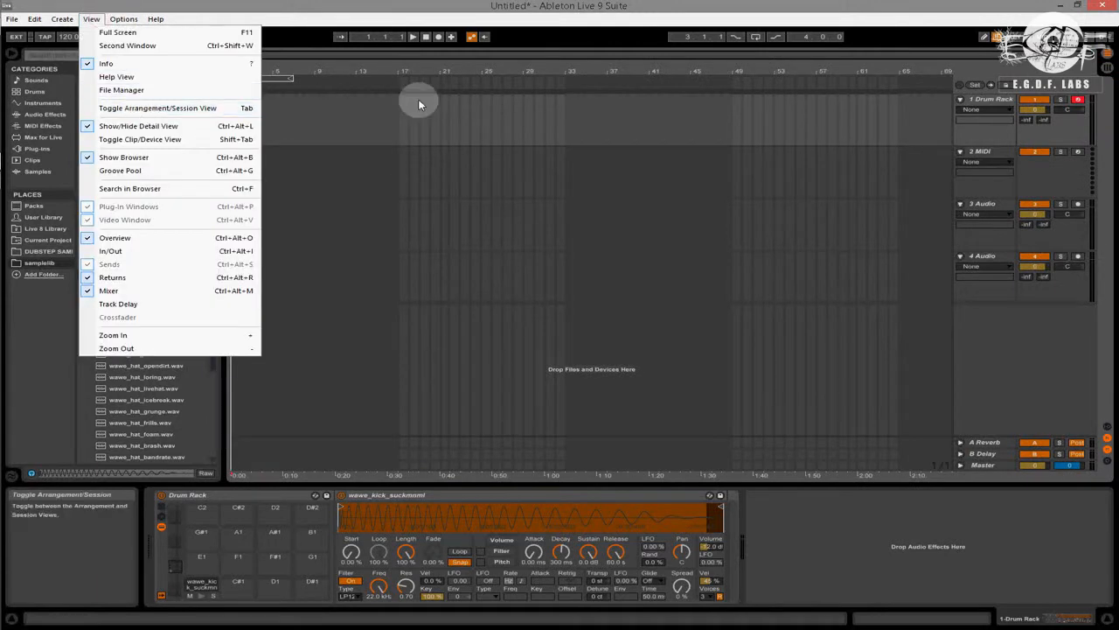
click(427, 41)
click(401, 181)
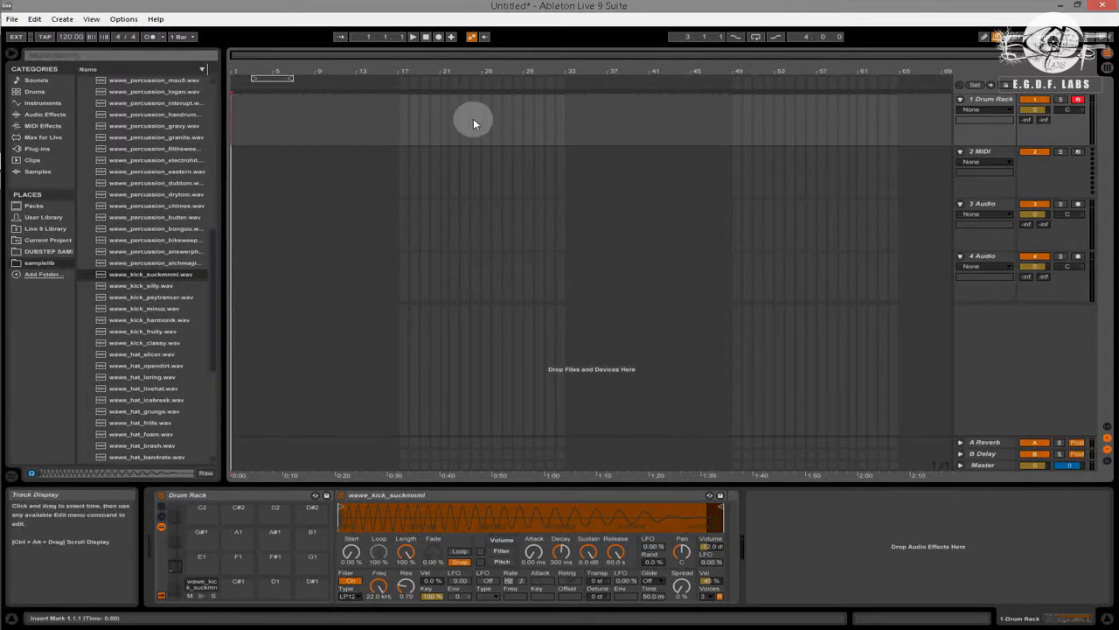
Enable the metronome and record a kick pattern on the Drum Rack track, stopping at the end of bar 6
click(163, 38)
click(164, 40)
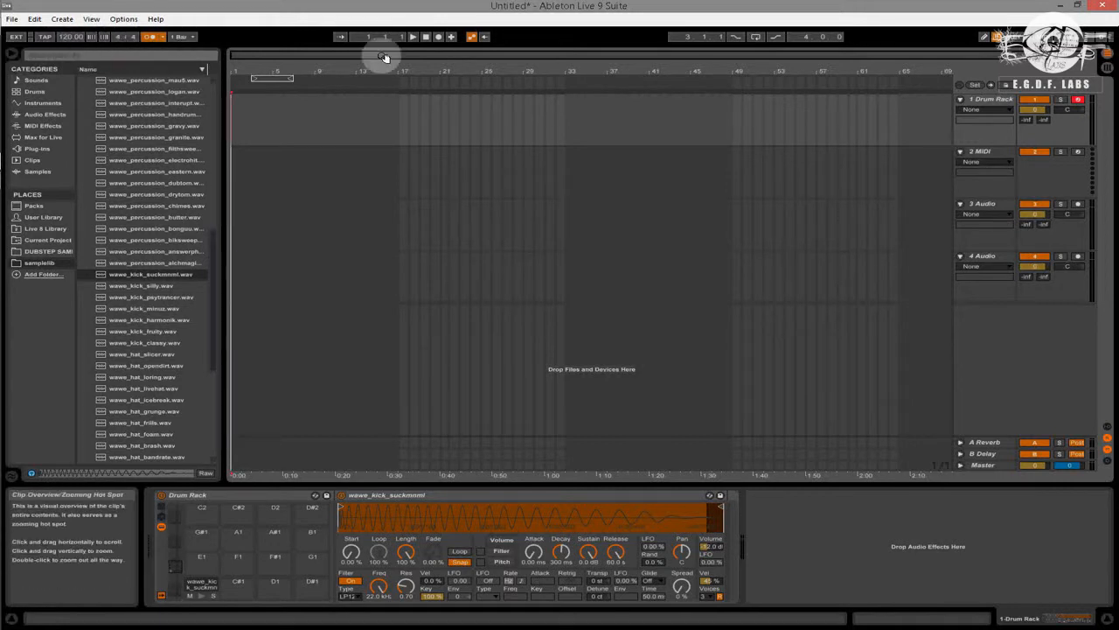
click(441, 39)
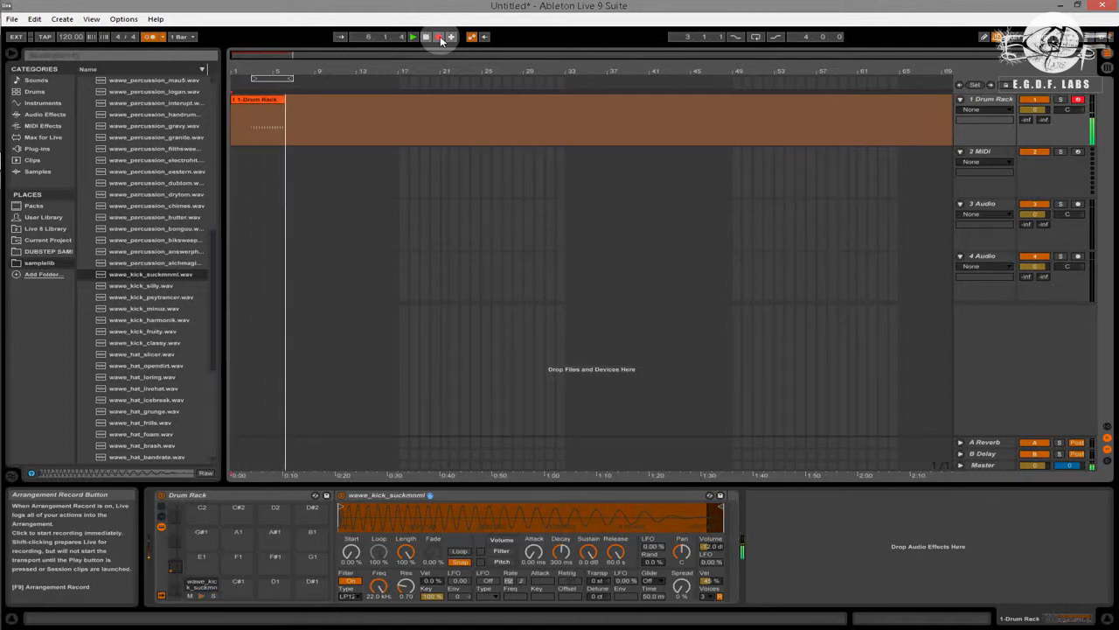
click(442, 39)
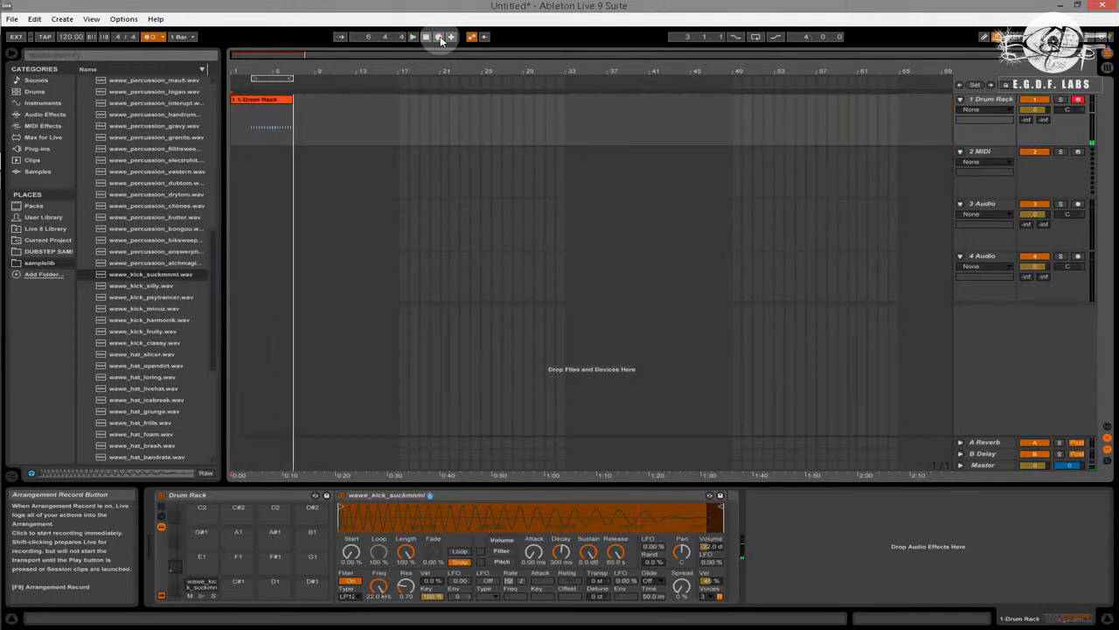
Trim the recorded clip's start to bar 3 and play it back with the arrangement loop enabled
click(252, 100)
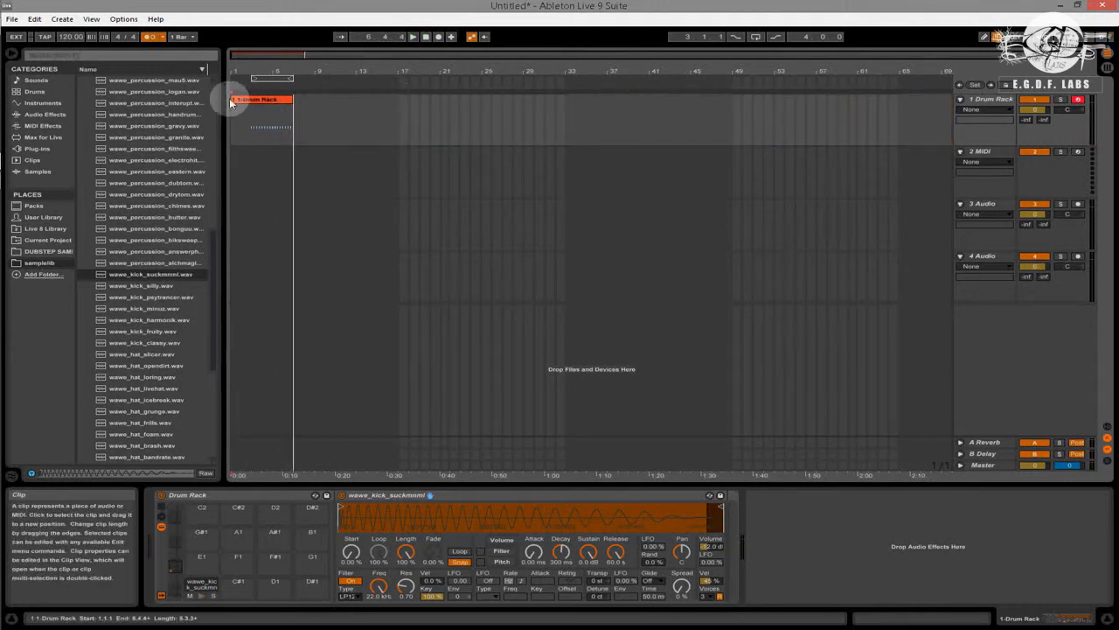
drag(233, 99, 253, 101)
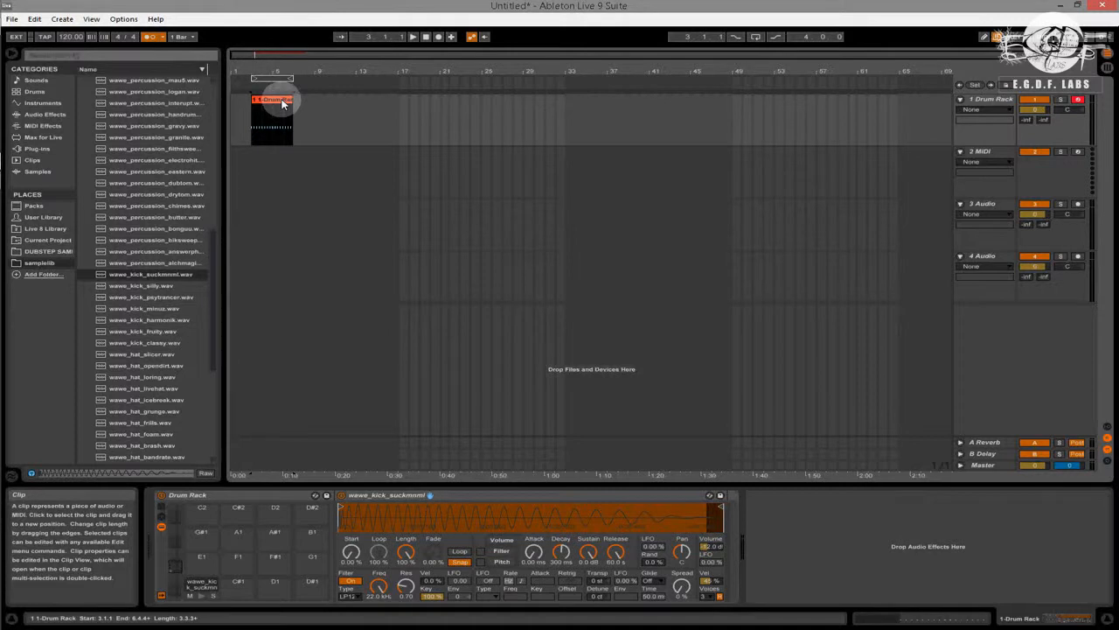
click(756, 40)
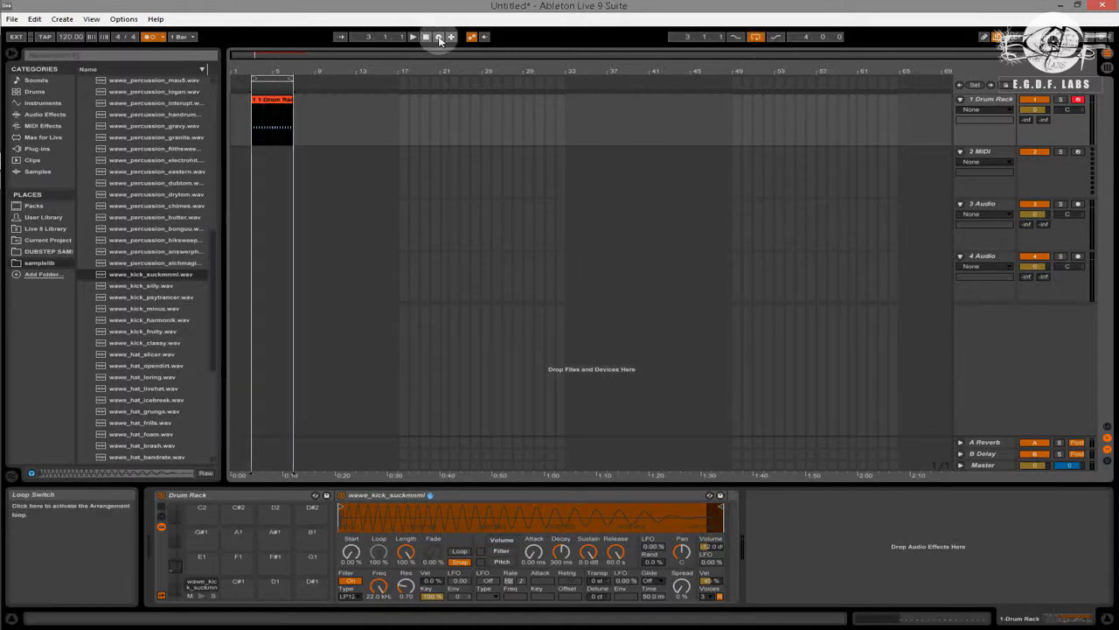
click(411, 41)
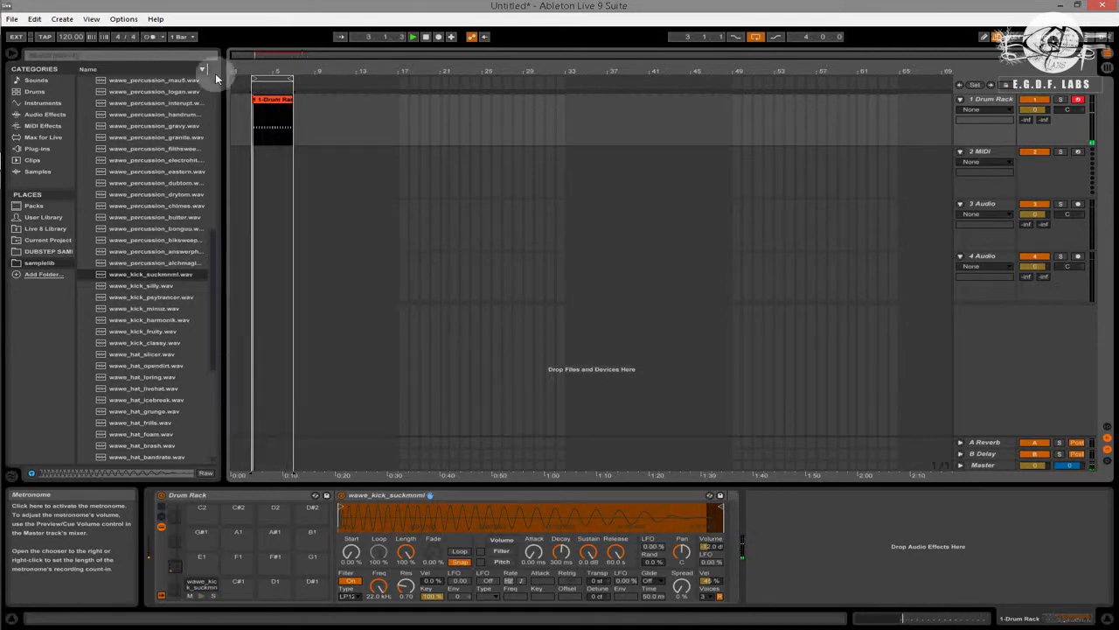
Open the Drum Rack clip's notes, select all the recorded kick notes and quantize them
click(271, 98)
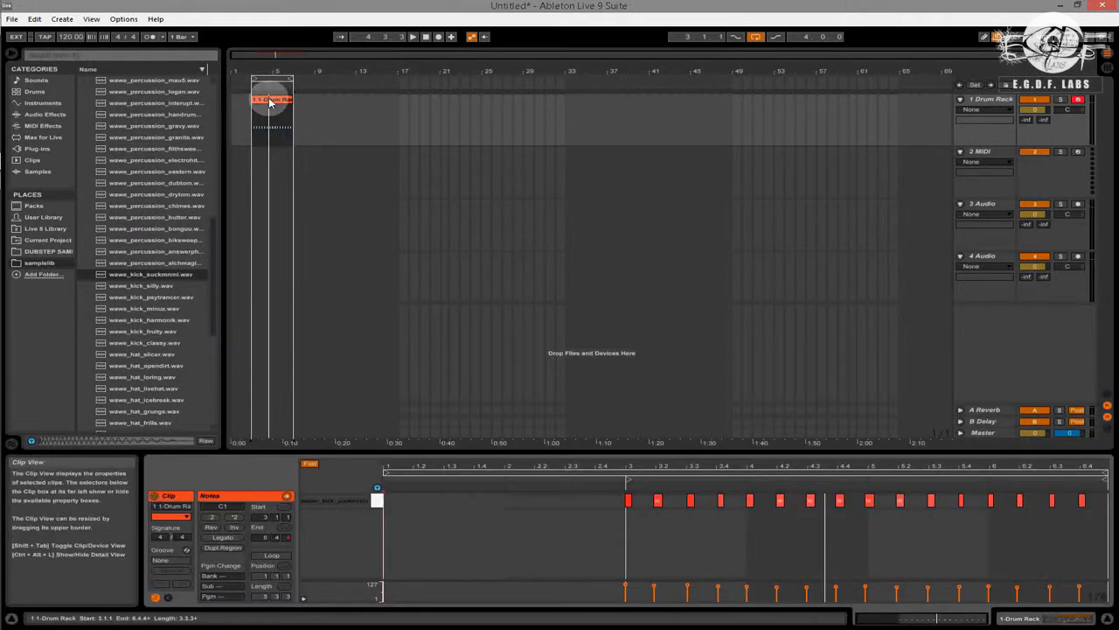
click(627, 502)
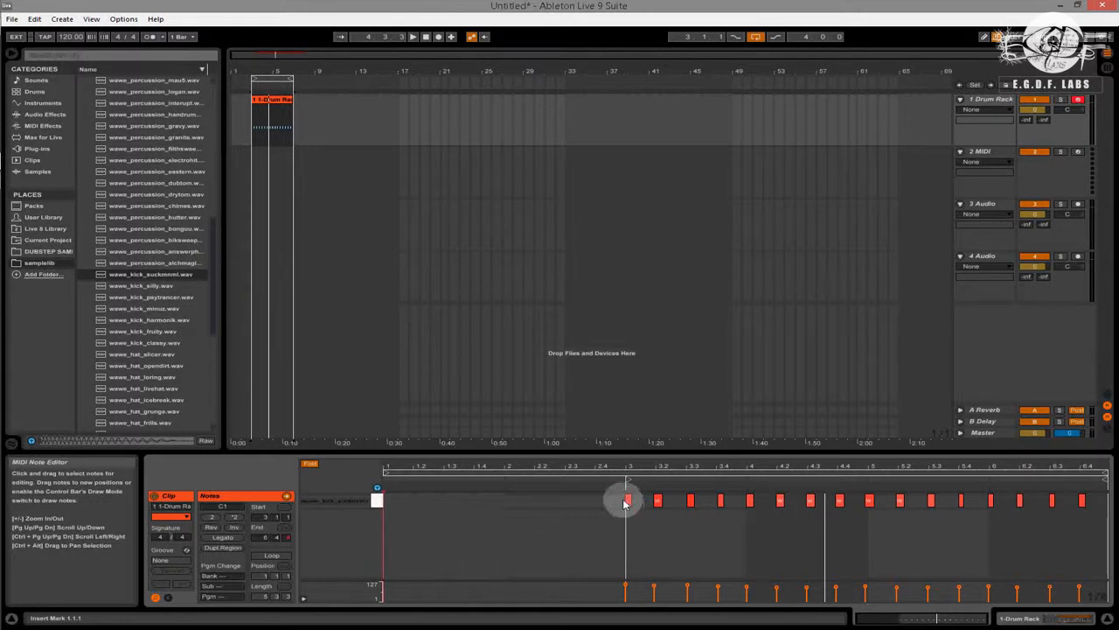
click(611, 503)
click(610, 503)
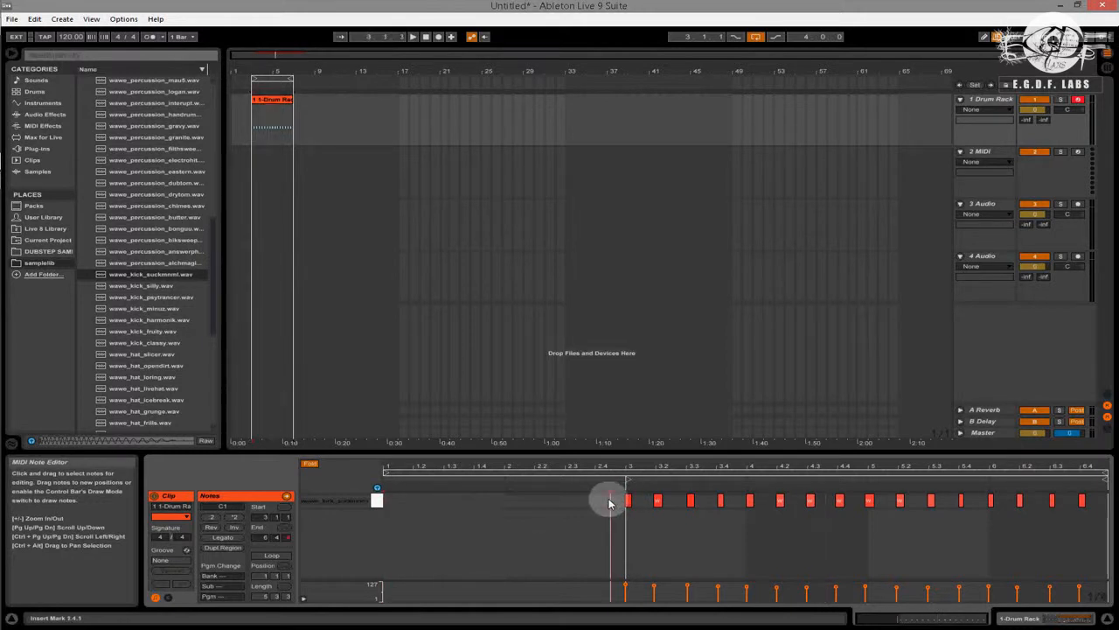
drag(610, 504, 1104, 500)
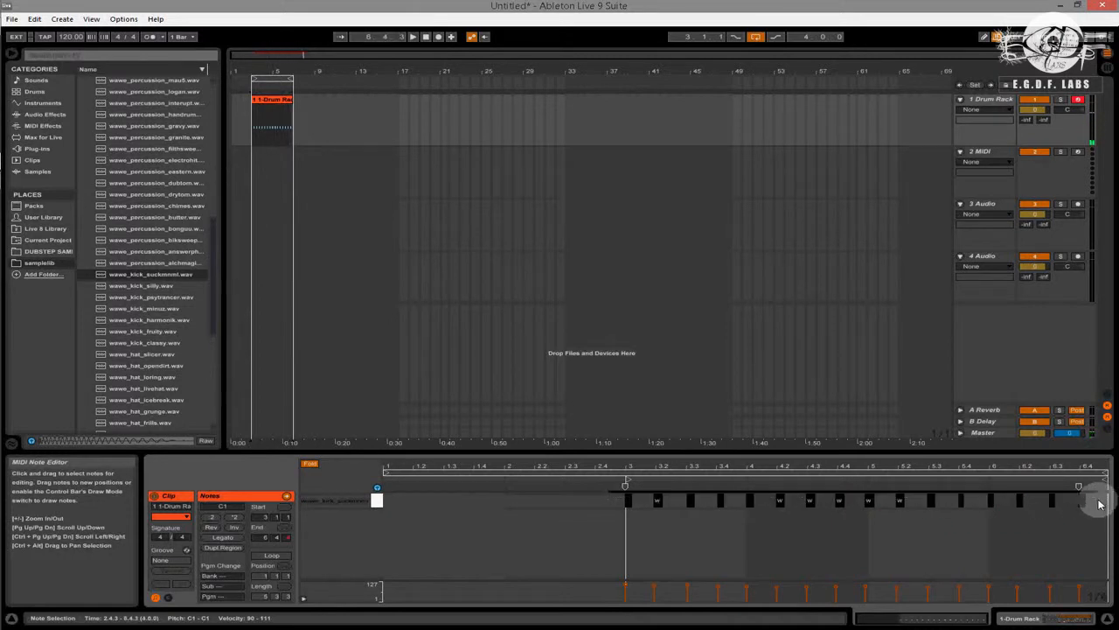
right_click(630, 498)
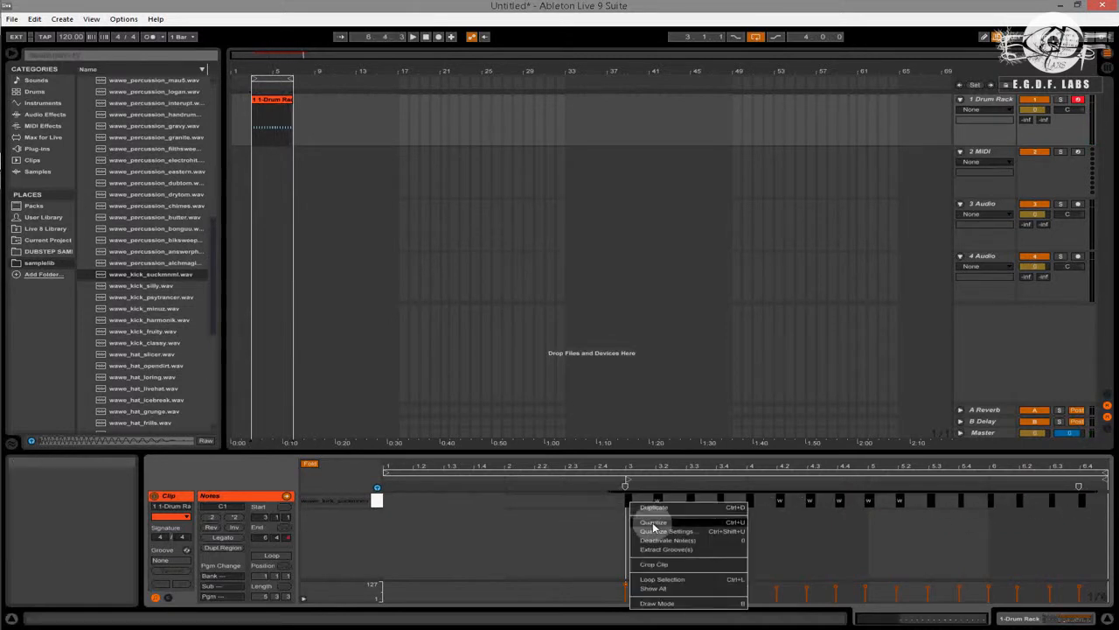
click(654, 527)
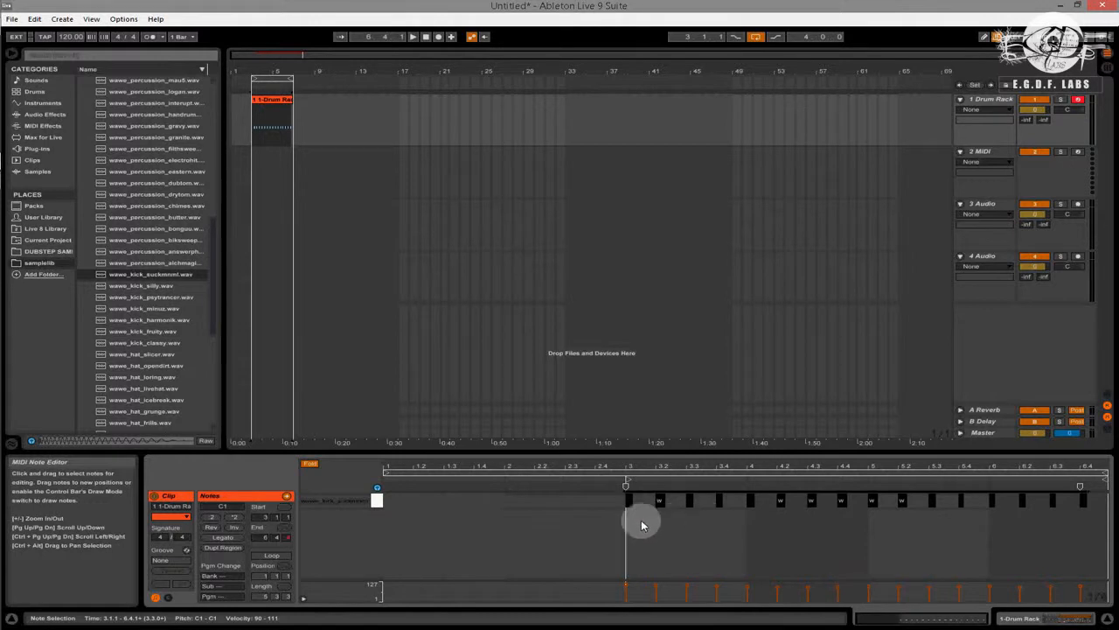
Enable the metronome and play back the quantized kick pattern
click(151, 37)
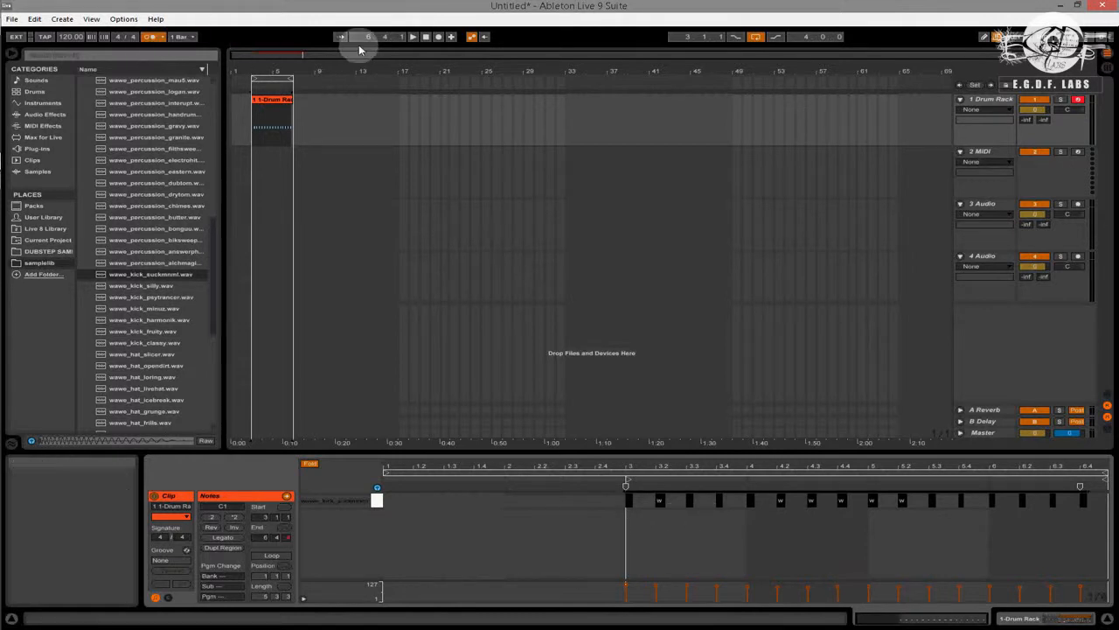
click(413, 38)
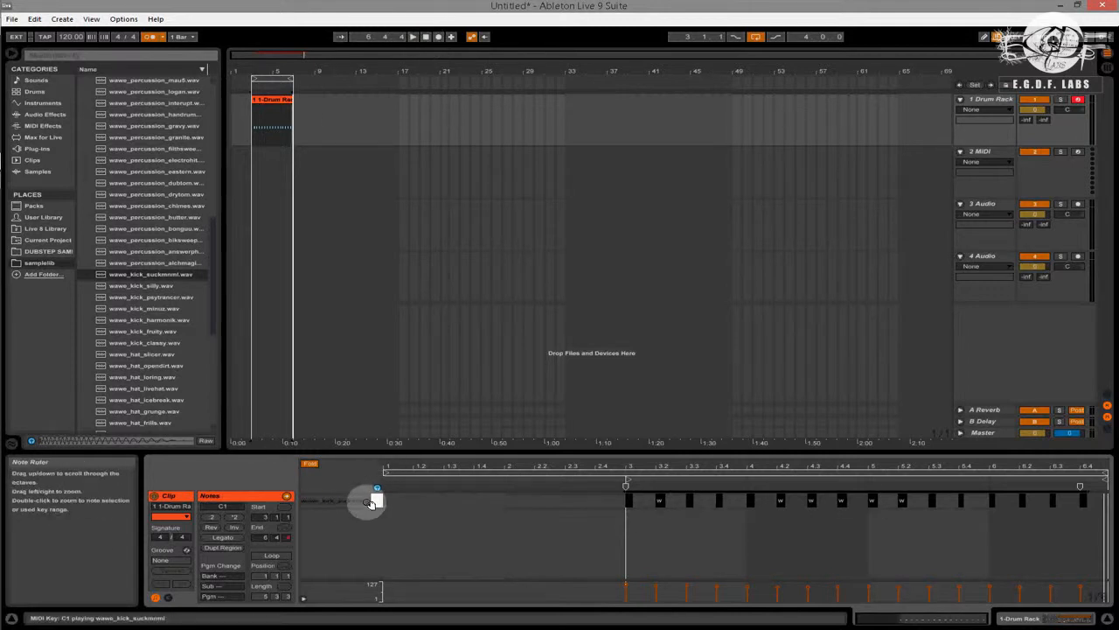
Show the Drum Rack's devices in Session View and load wawe_kick_fruity.wav onto the empty C#1 pad
key(Tab)
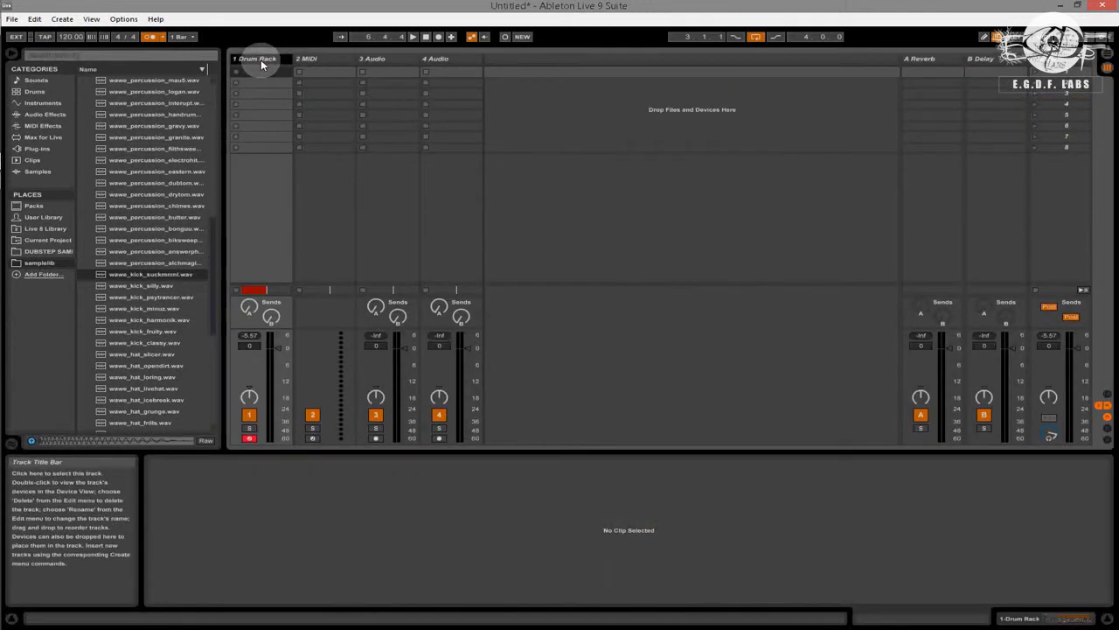
double_click(260, 59)
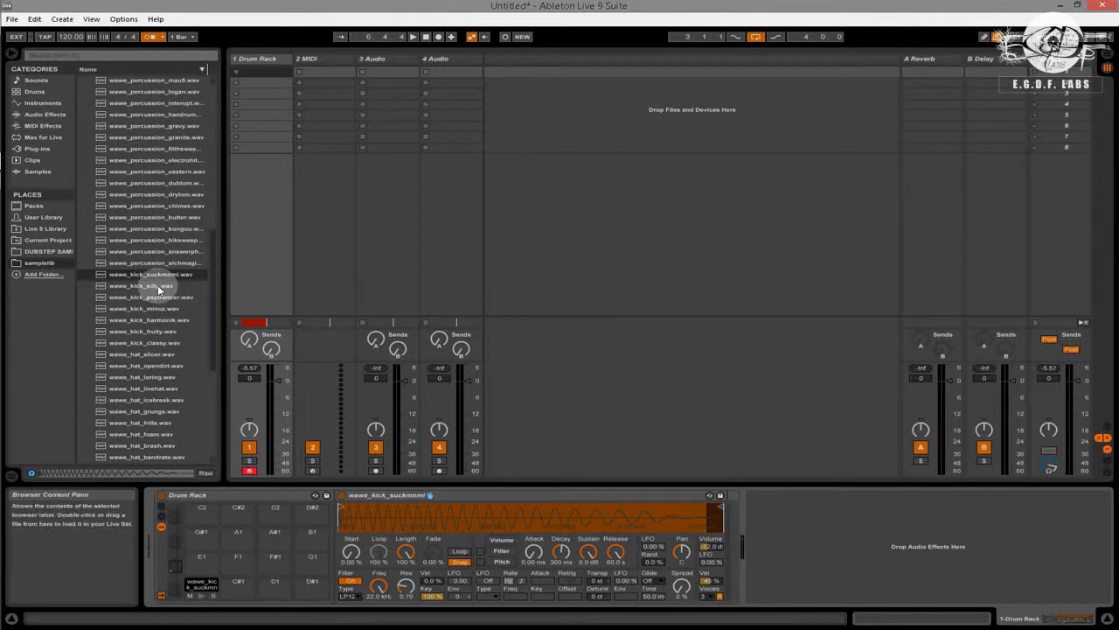
click(160, 333)
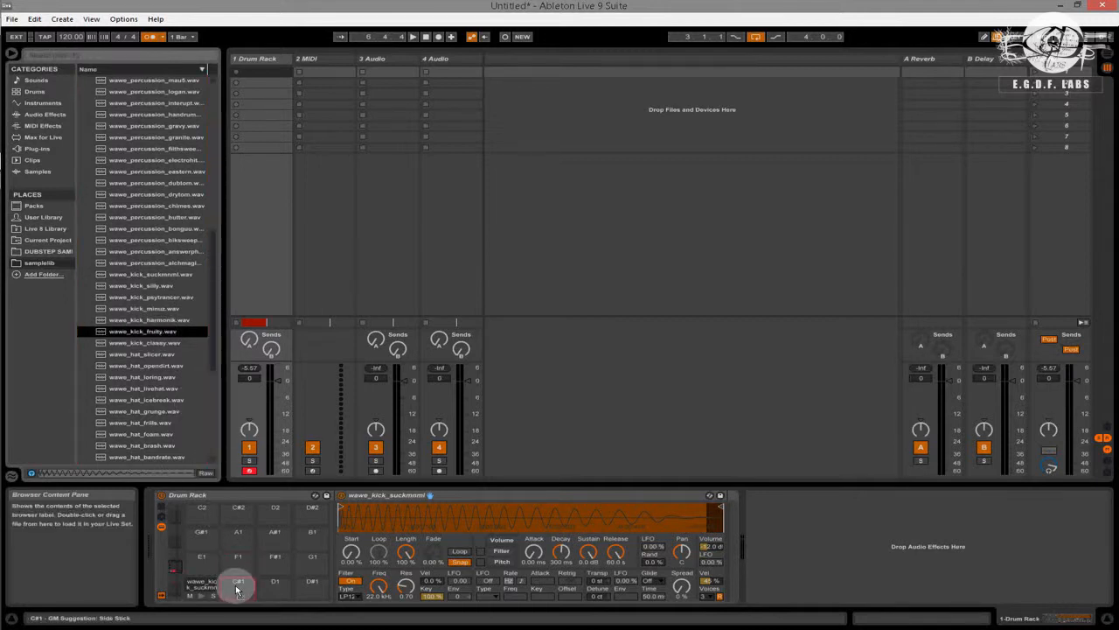
drag(236, 590, 238, 590)
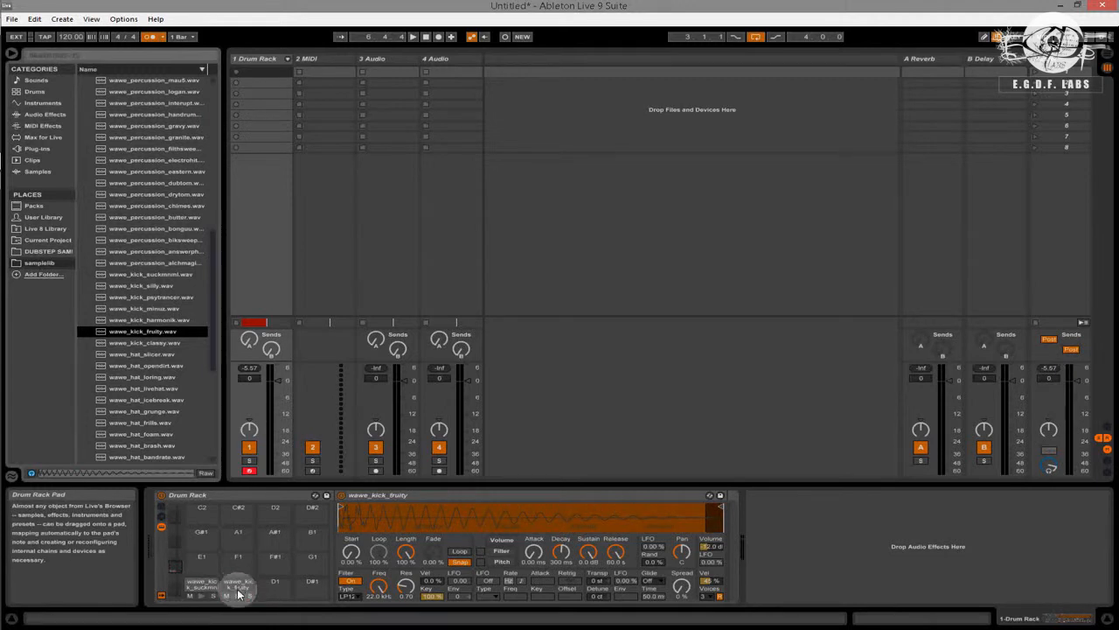
Audition the wawe_kick_suckmnml and wawe_kick_fruity pads alternately to compare the two kicks
click(234, 590)
click(202, 597)
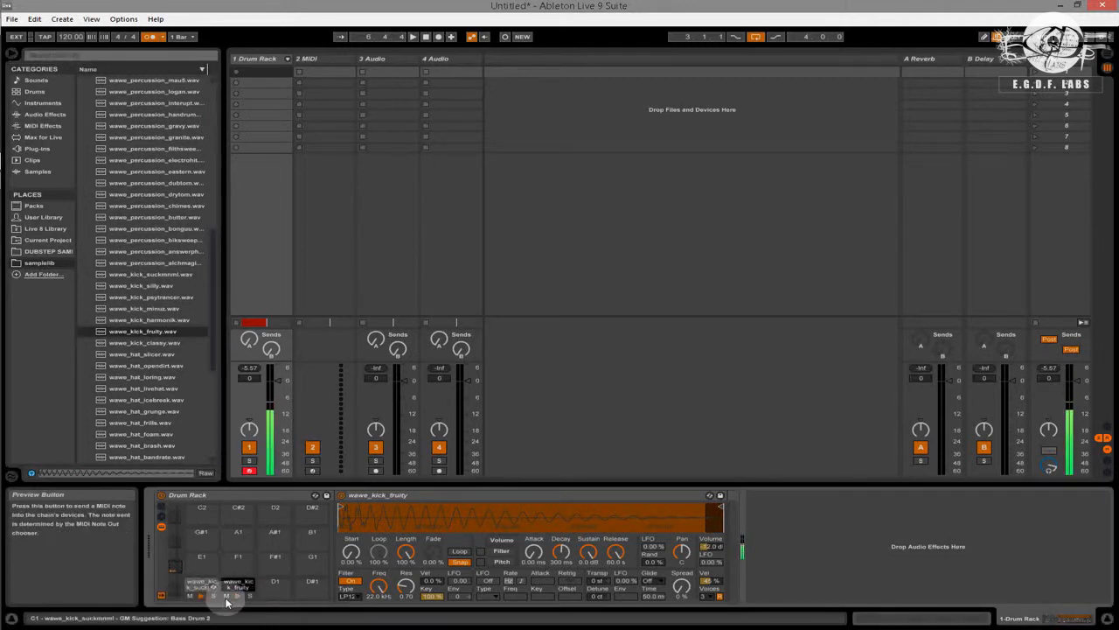
click(239, 598)
click(203, 597)
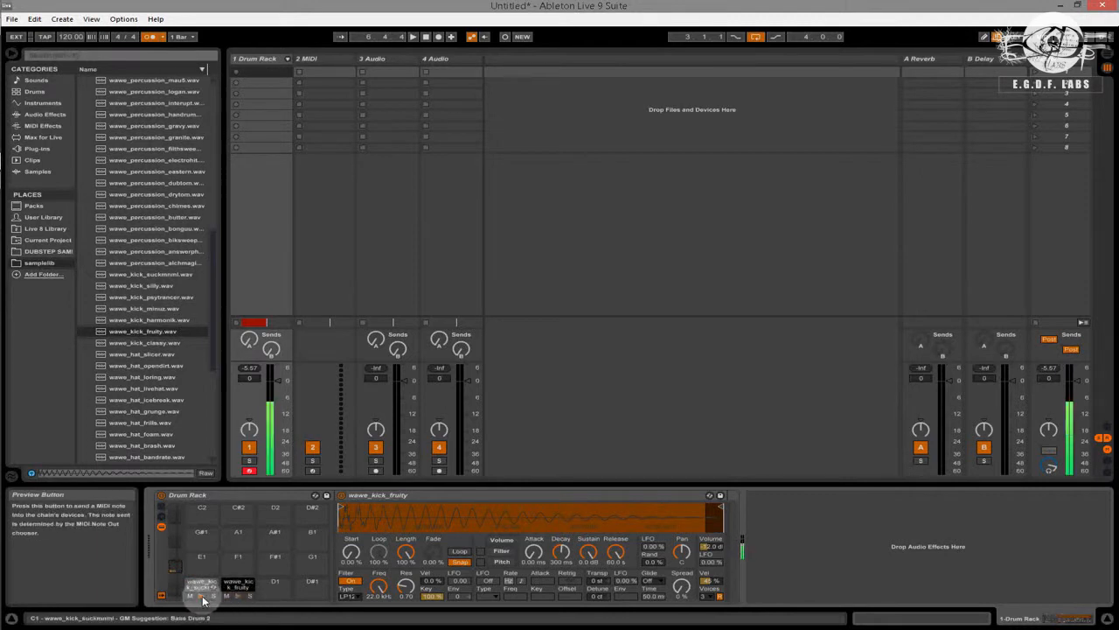
Open the Drum Rack clip in Arrangement View and copy all its kick notes onto the wawe_kick_fruity row
click(259, 60)
key(Tab)
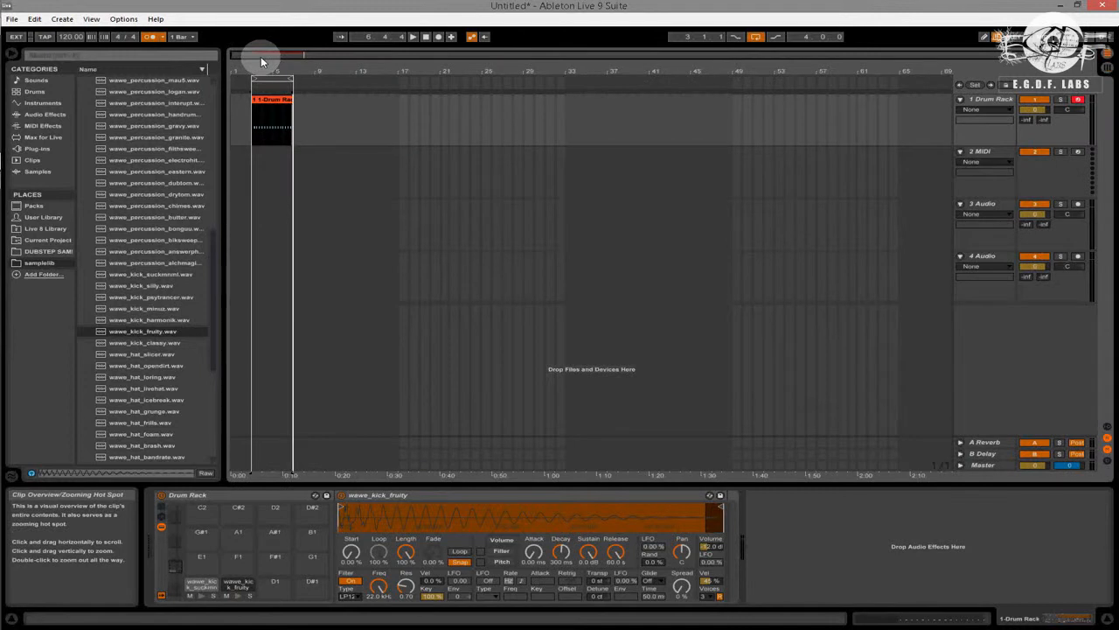
click(266, 102)
double_click(266, 103)
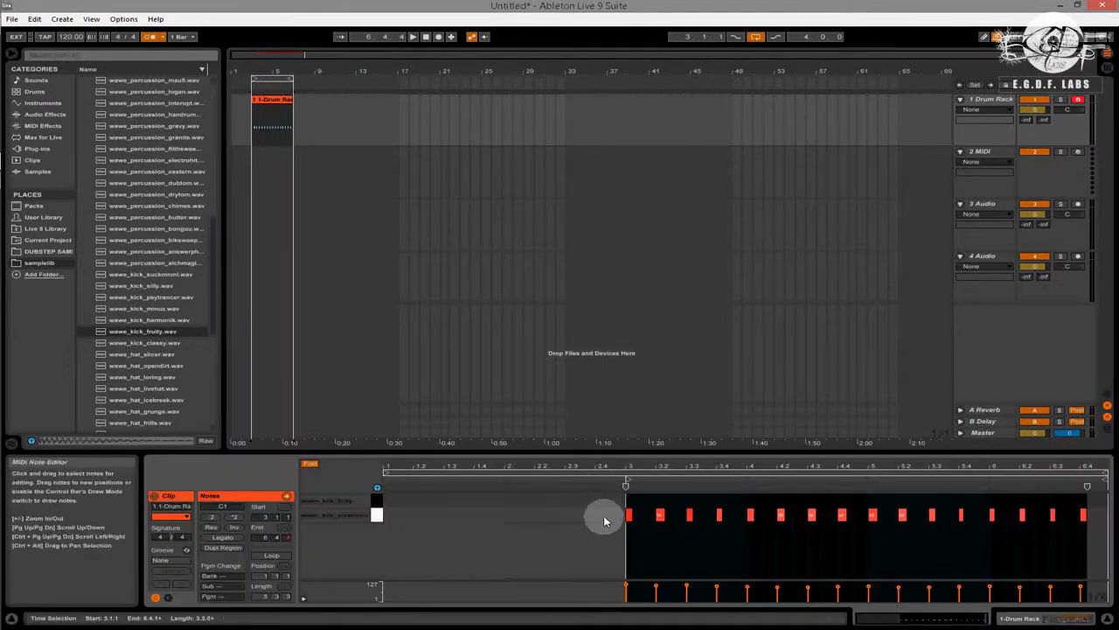
drag(604, 521, 629, 506)
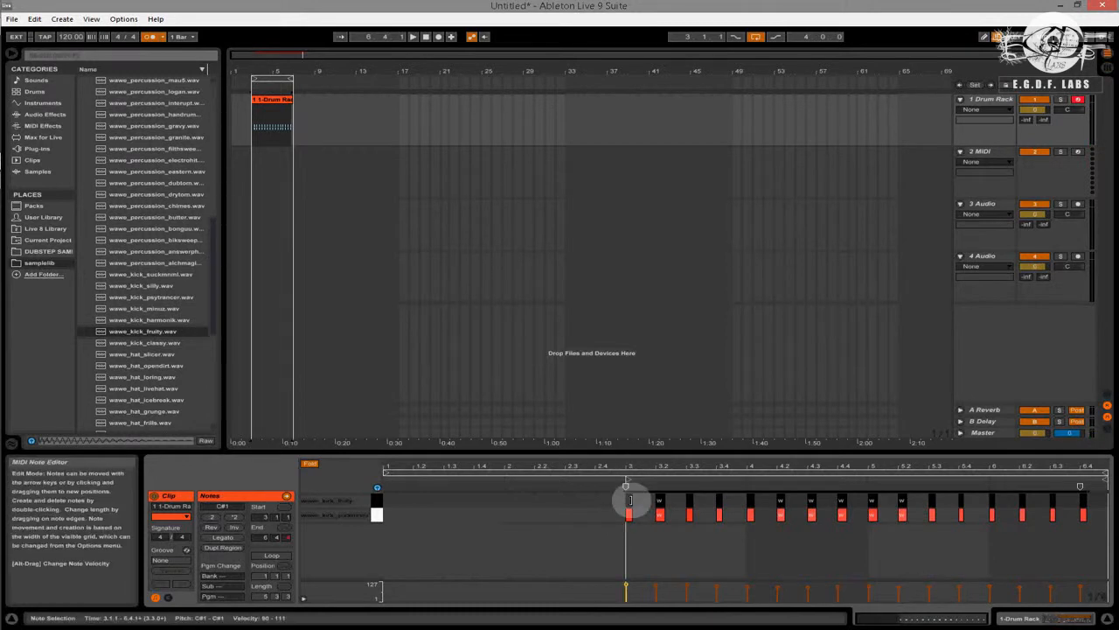
Play the arrangement from the start and turn off the metronome to hear the layered kicks
click(428, 39)
click(416, 39)
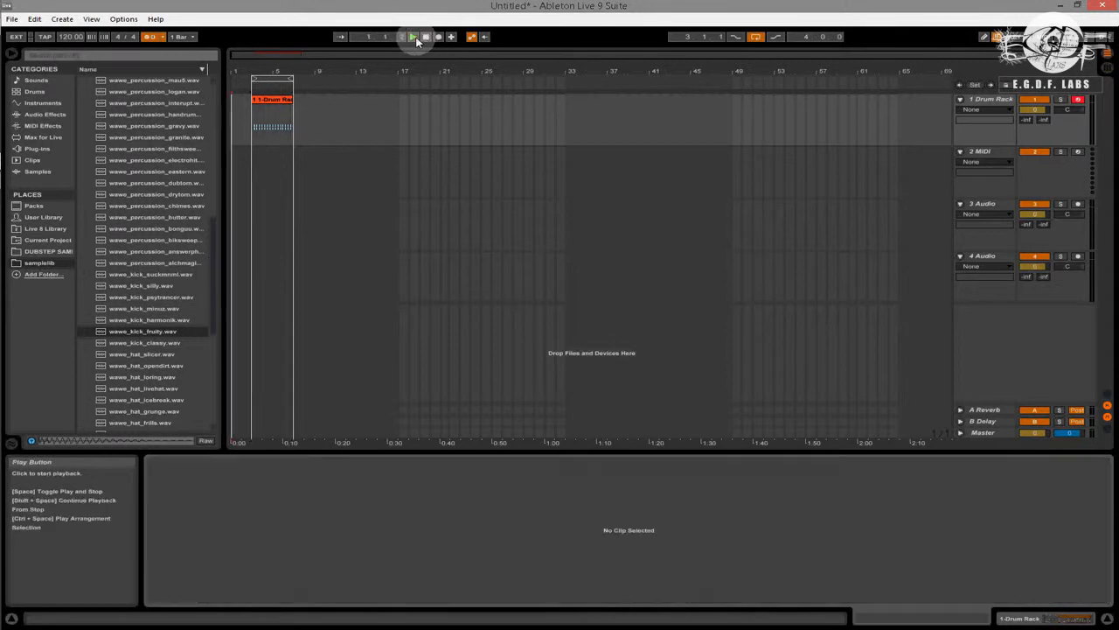
click(150, 39)
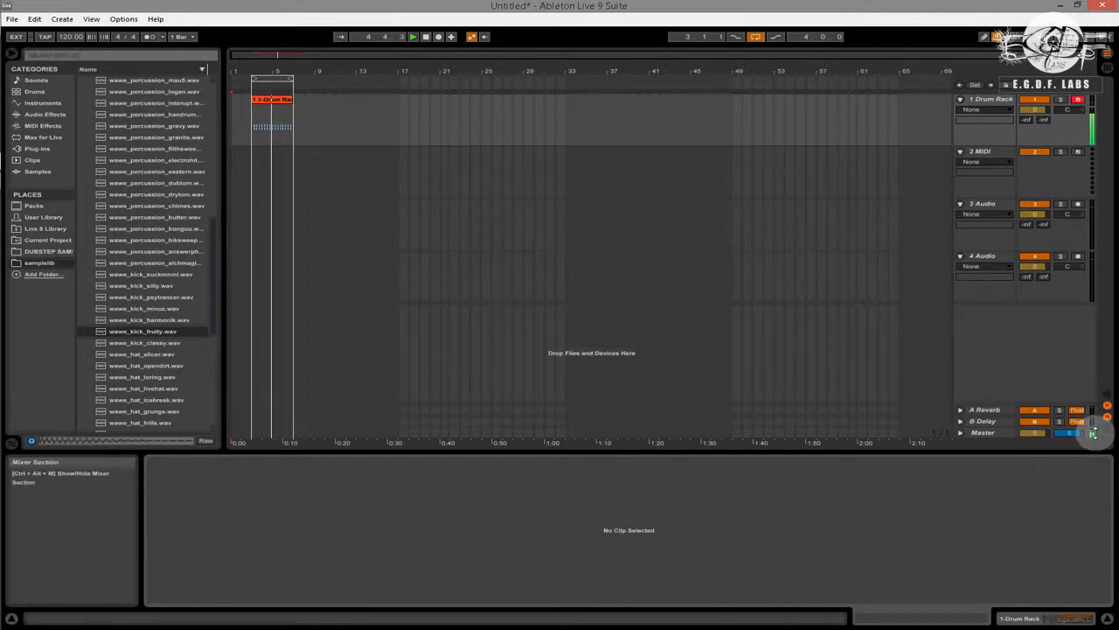
Switch to Session View and lower the Drum Rack track's volume to -6.5 dB
key(Tab)
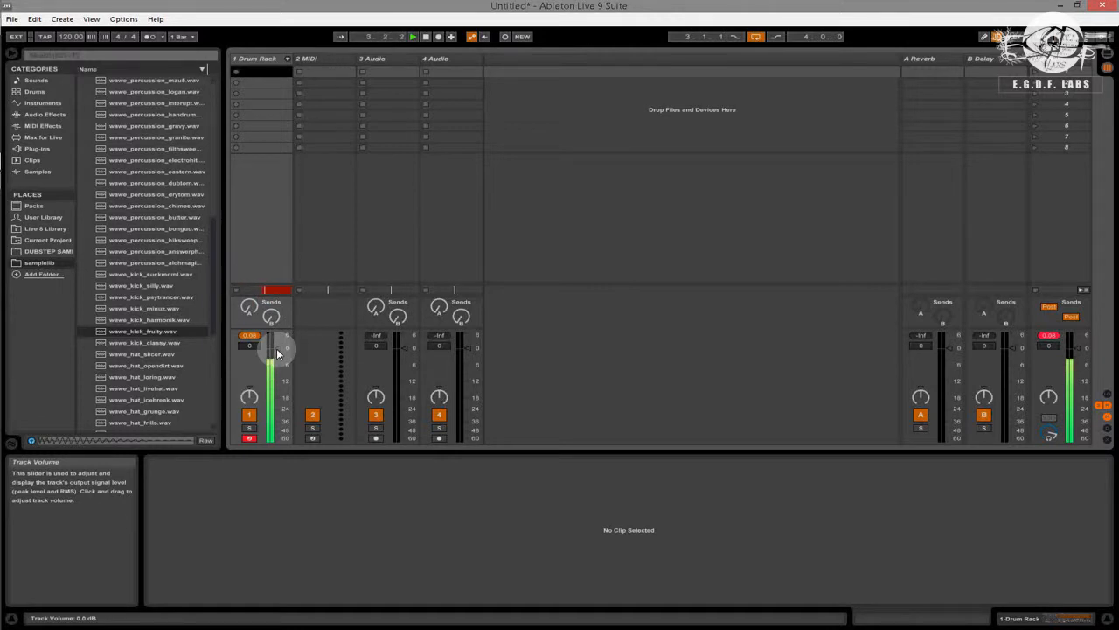
scroll(276, 348, down, 5)
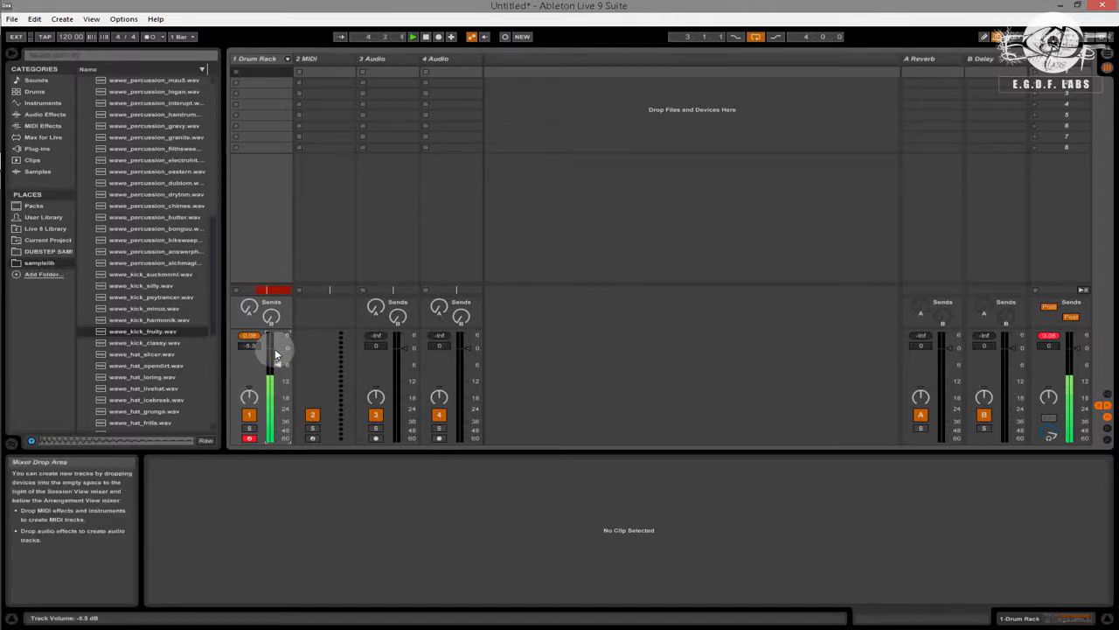
scroll(274, 348, down, 1)
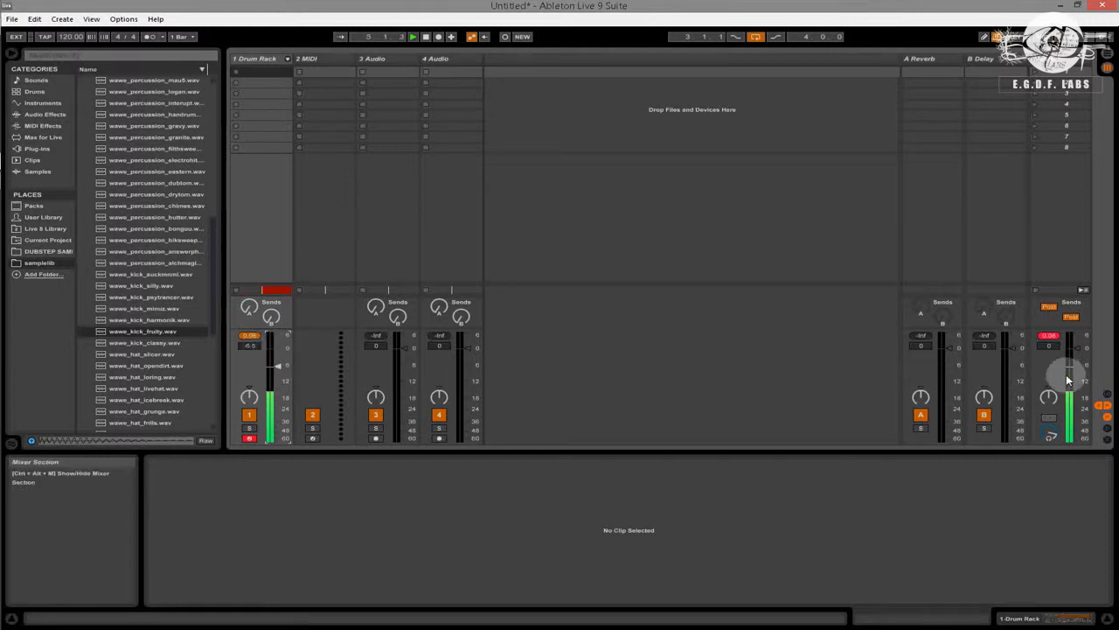
Add a Compressor audio effect to the wawe_kick_fruity pad's chain in the Drum Rack
double_click(265, 59)
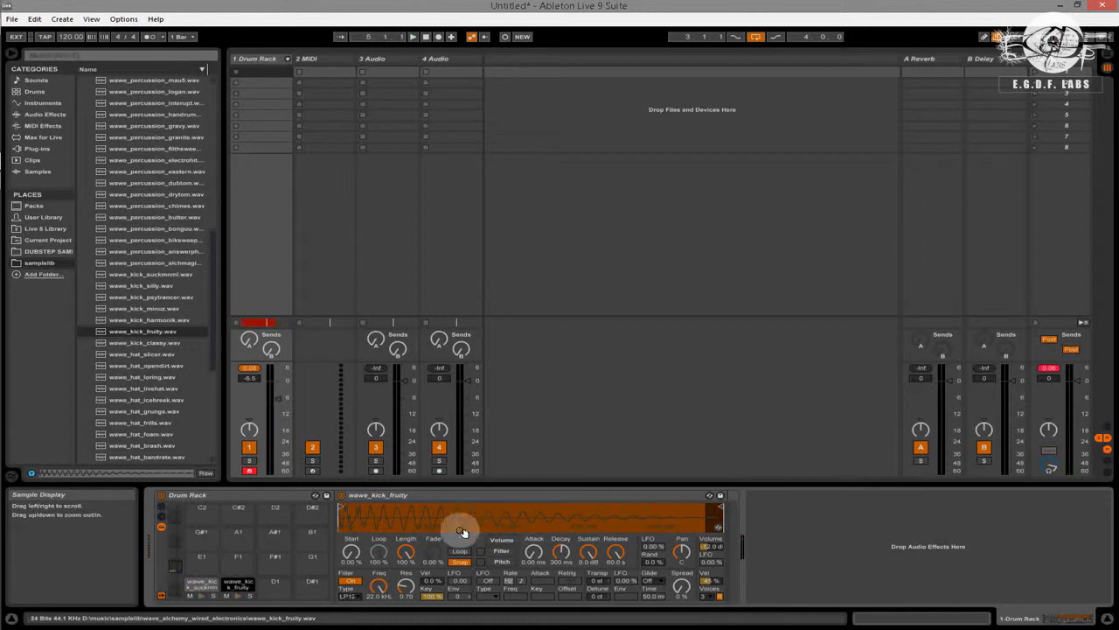
click(232, 587)
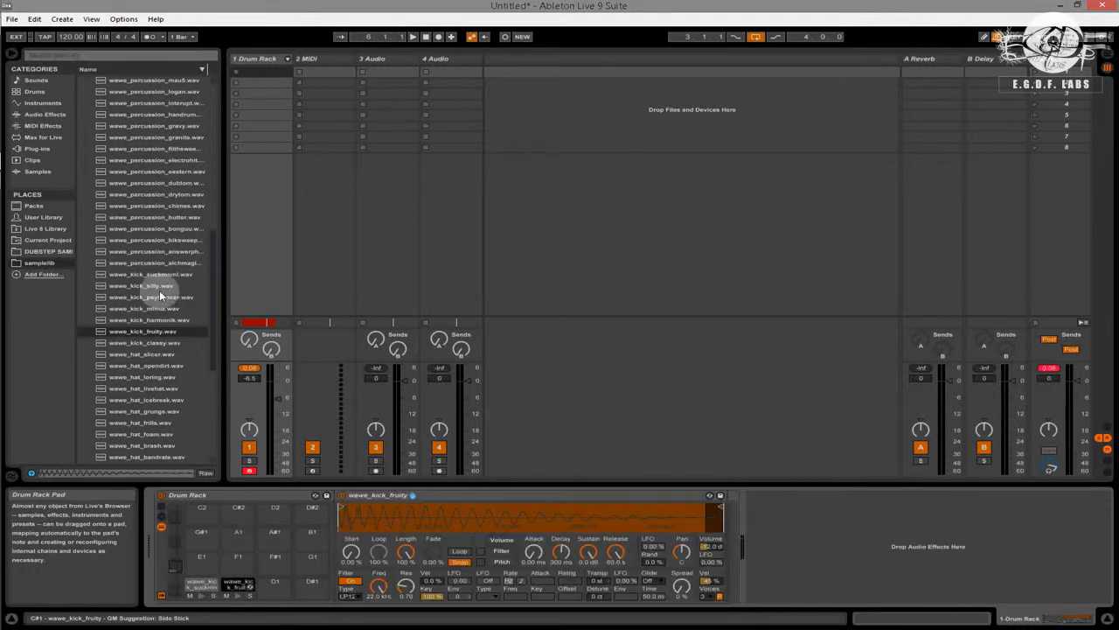
click(38, 114)
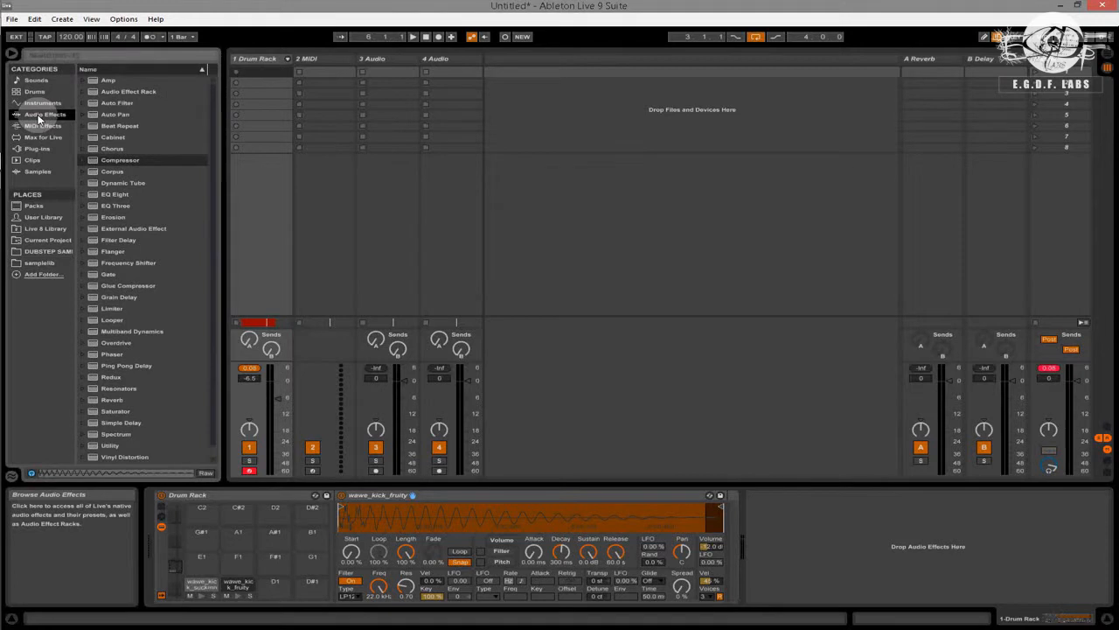
click(96, 161)
drag(95, 158, 240, 590)
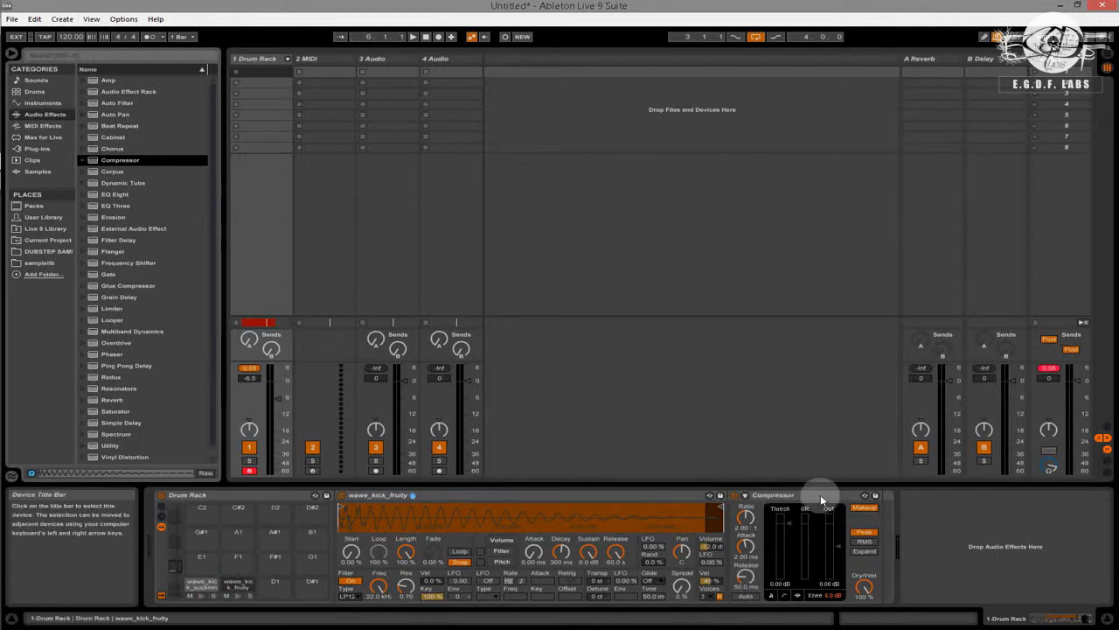
Enable the Compressor's sidechain with audio from 1-Drum Rack, tapping wawe_kick_suckmnml Post FX
click(746, 496)
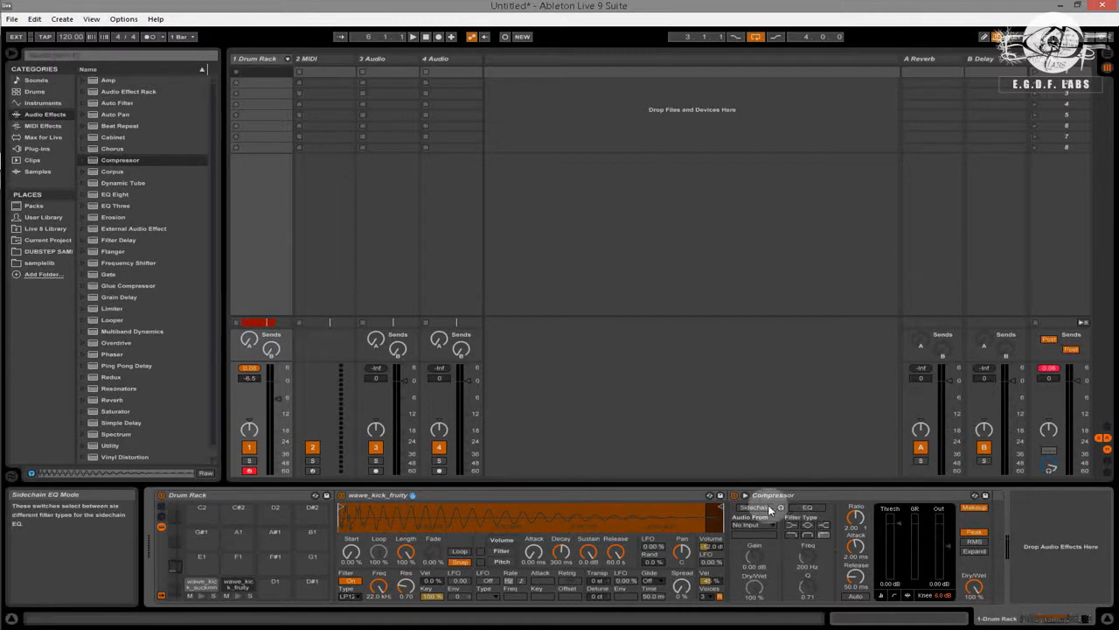
click(754, 507)
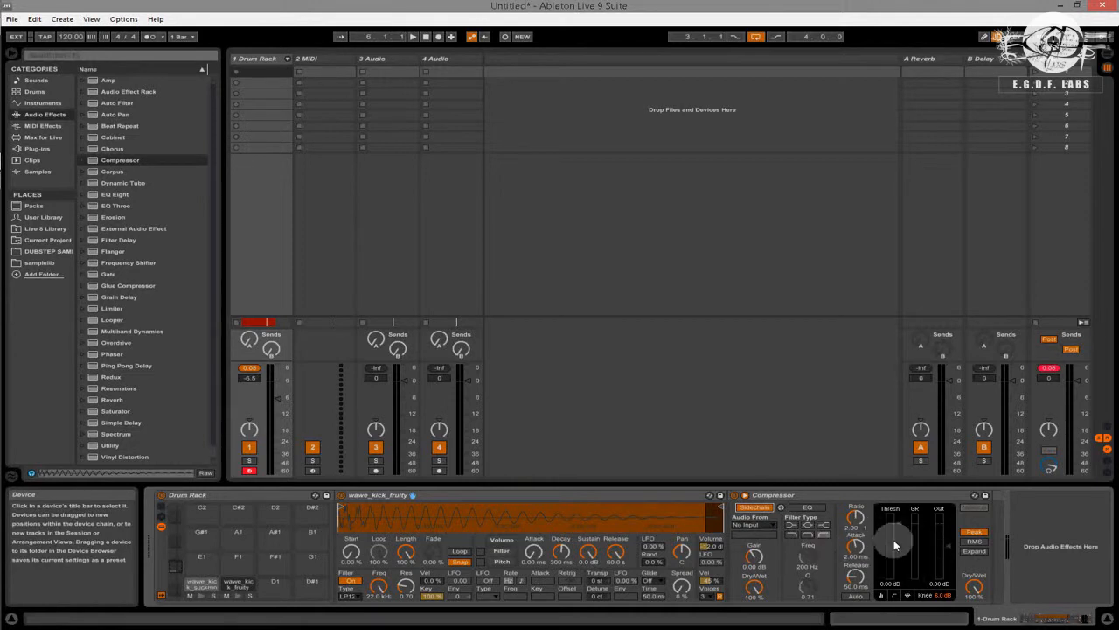
click(762, 524)
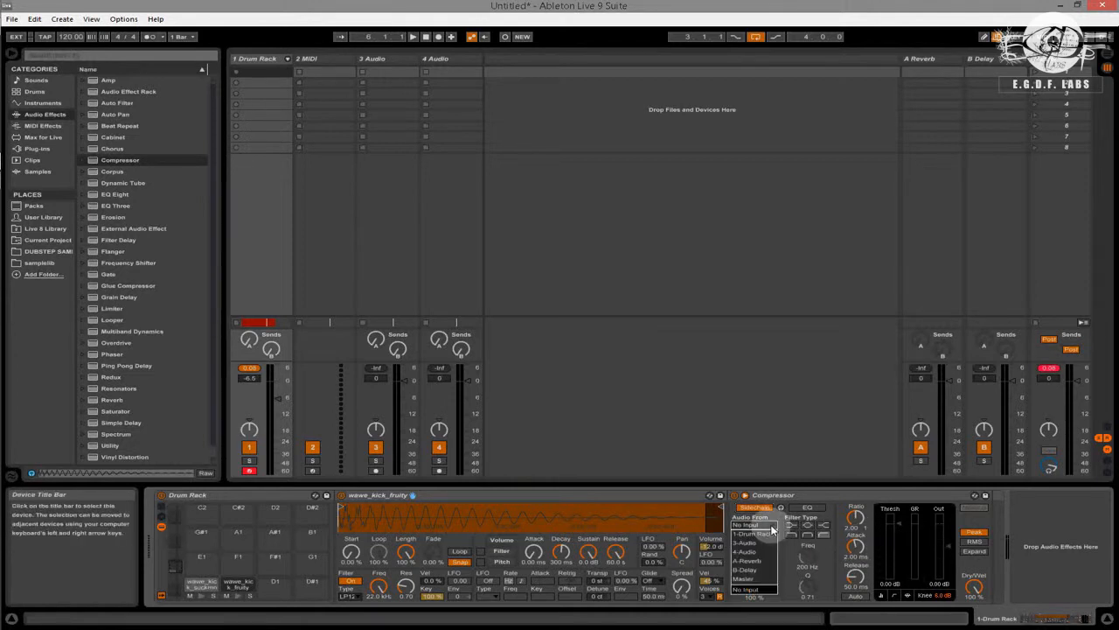
click(769, 534)
click(768, 536)
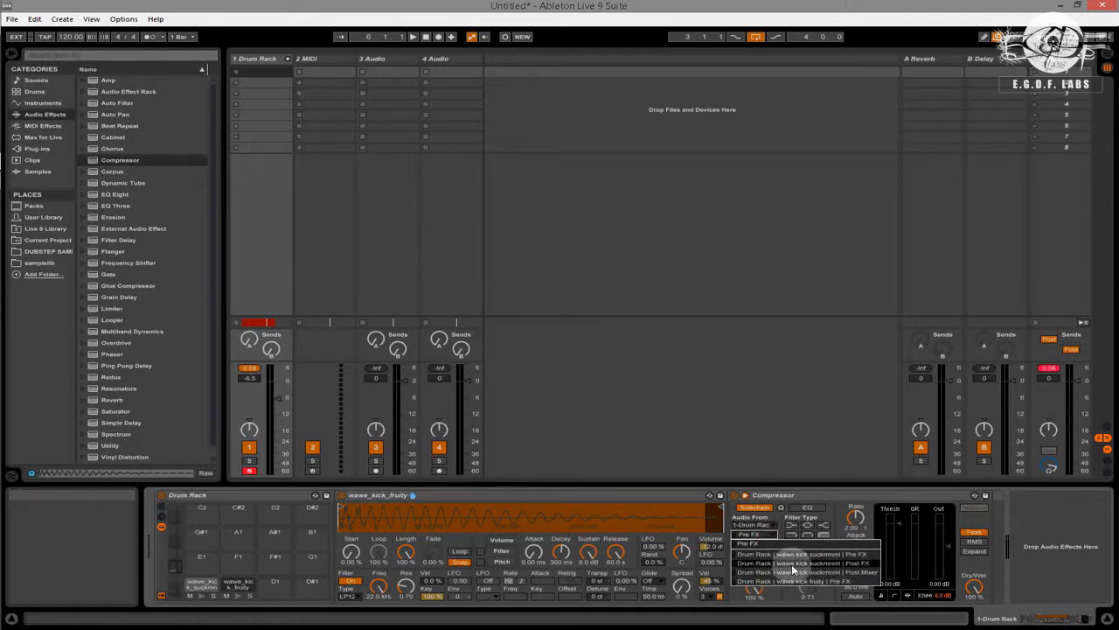
click(791, 564)
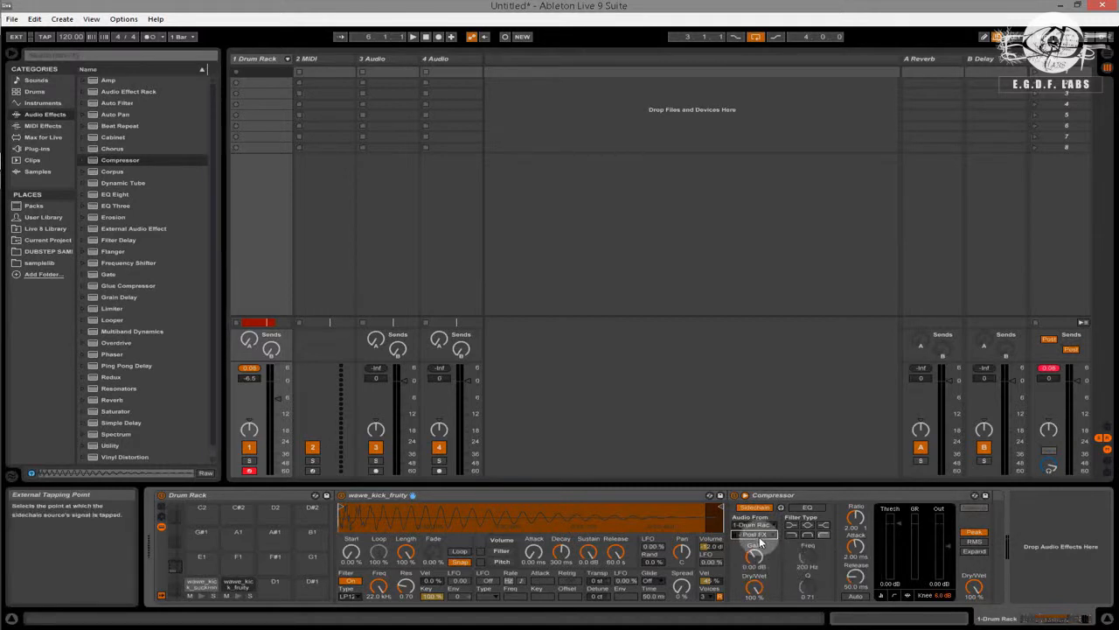
Set the Compressor's threshold to -12.0 dB, previewing the wawe_kick_suckmnml pad to check the sidechain signal
click(199, 597)
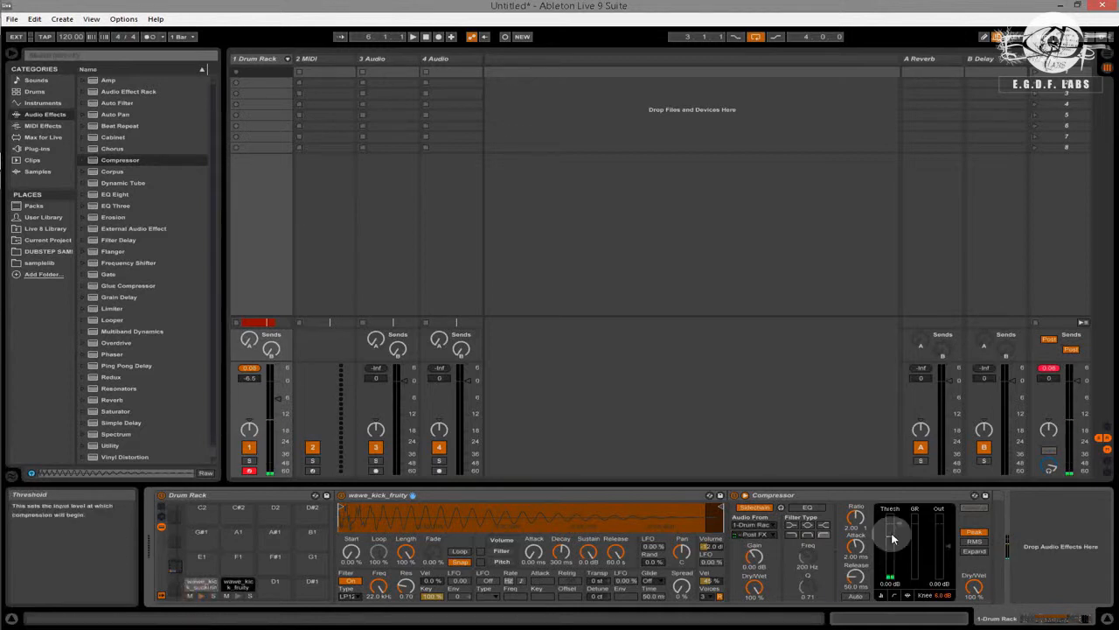
click(199, 598)
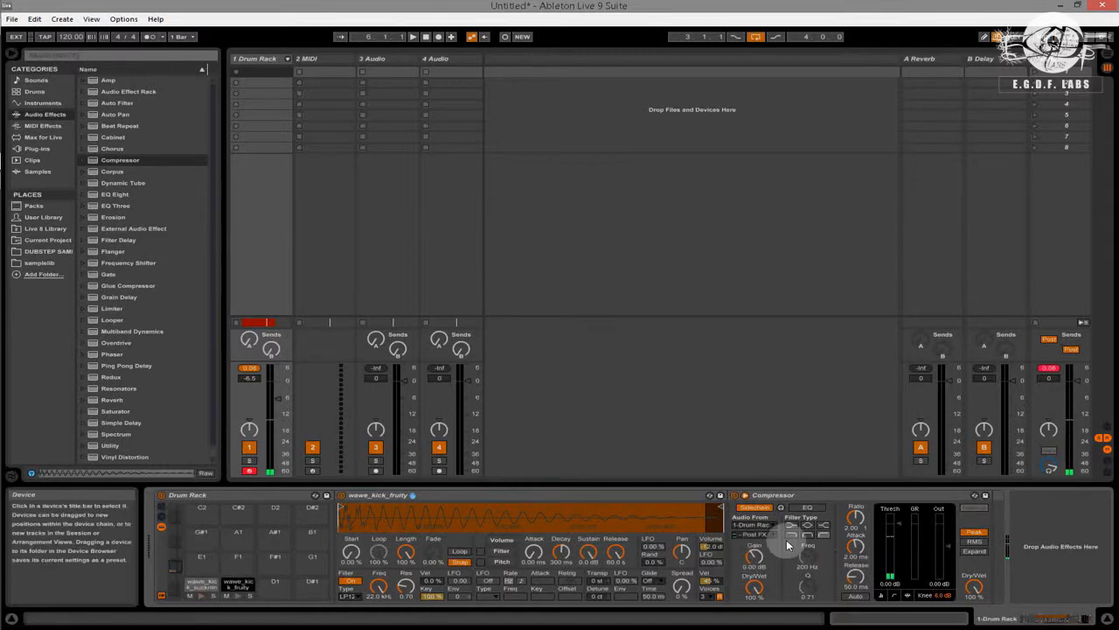
drag(901, 527, 896, 527)
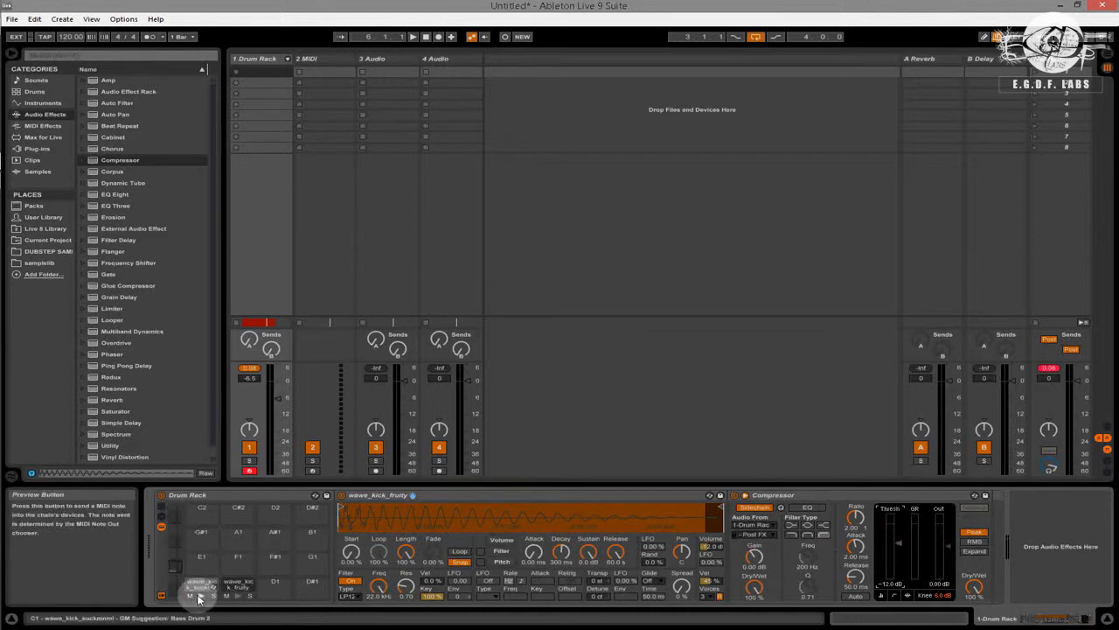
click(200, 598)
Enable the sidechain EQ with a low-shelf filter at 145 Hz and play back the pattern to check the compression
click(804, 508)
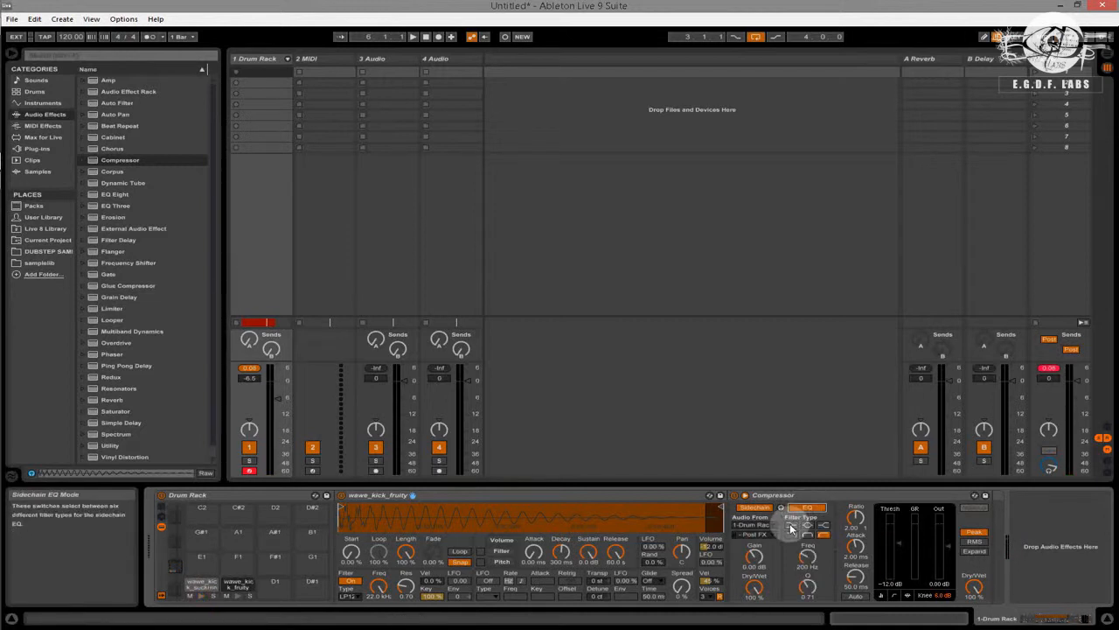
click(790, 523)
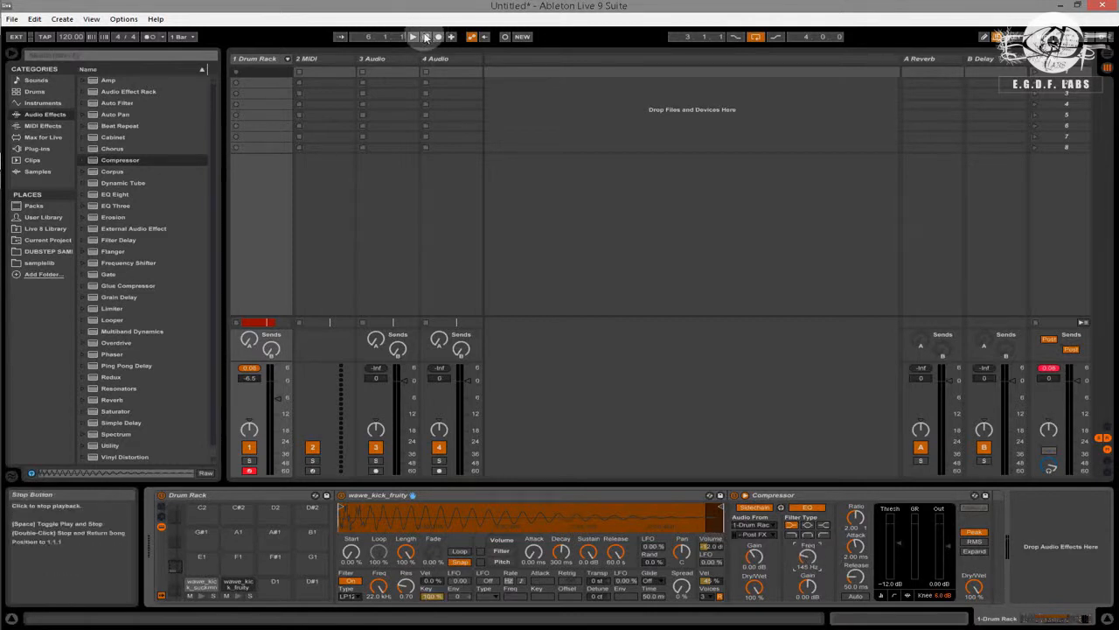
click(418, 38)
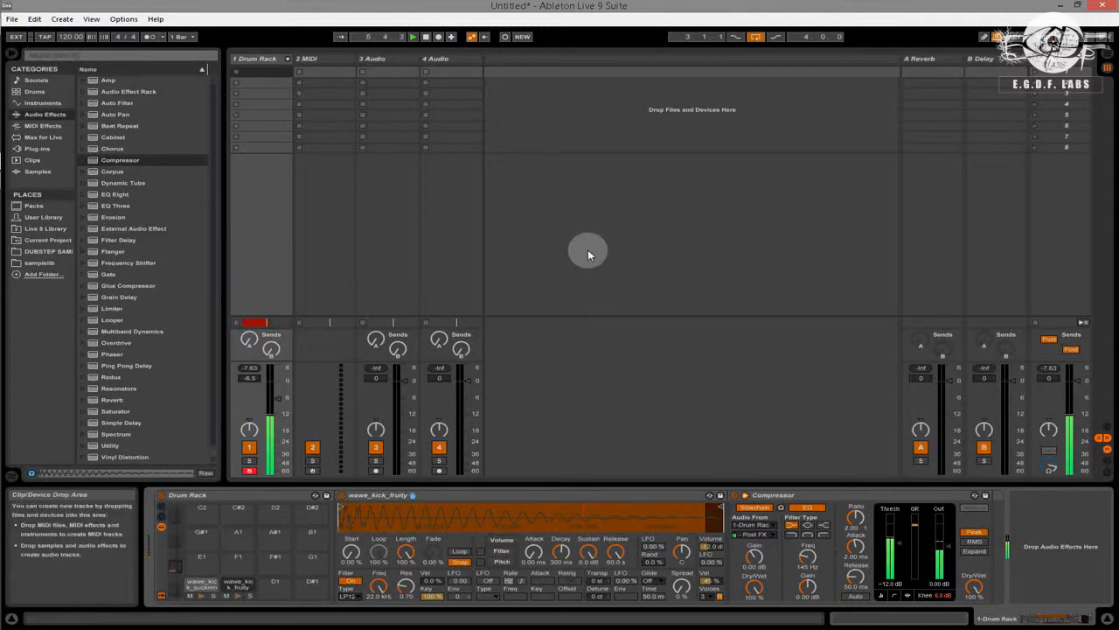
click(426, 36)
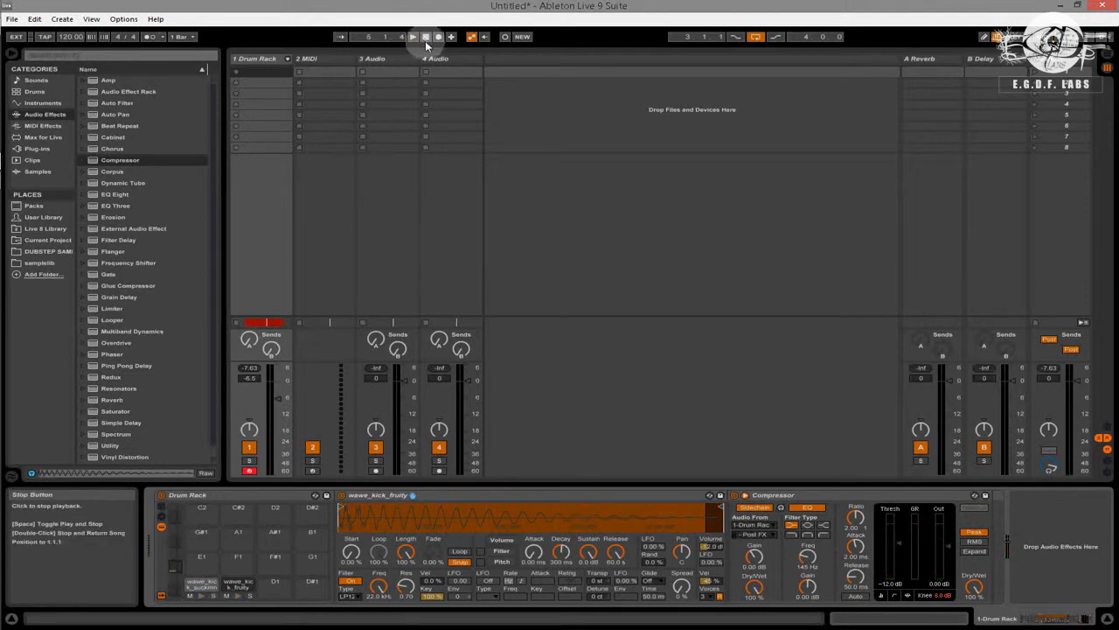
Open the Drum Rack clip in Arrangement View, enable Draw Mode, and draw all note velocities down to about 76
key(Tab)
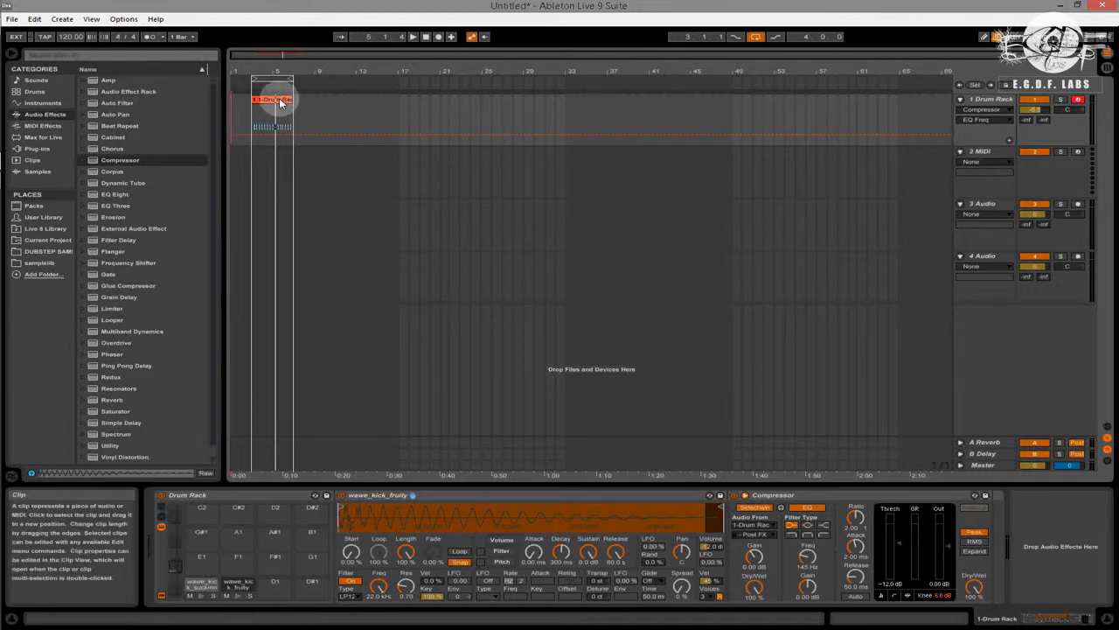
click(280, 102)
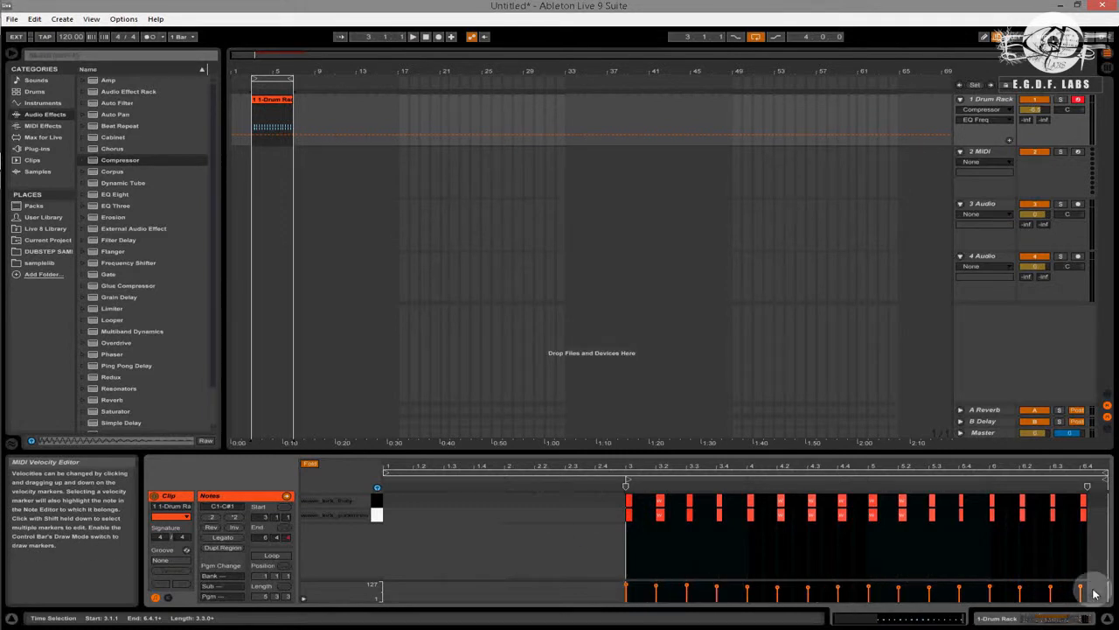
right_click(571, 585)
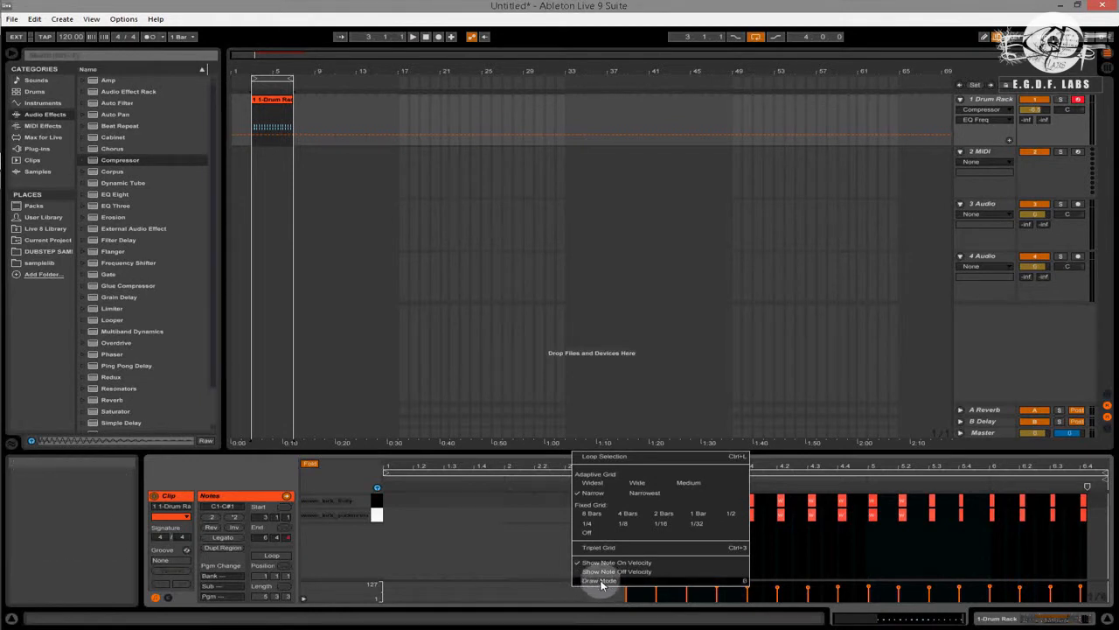
click(601, 582)
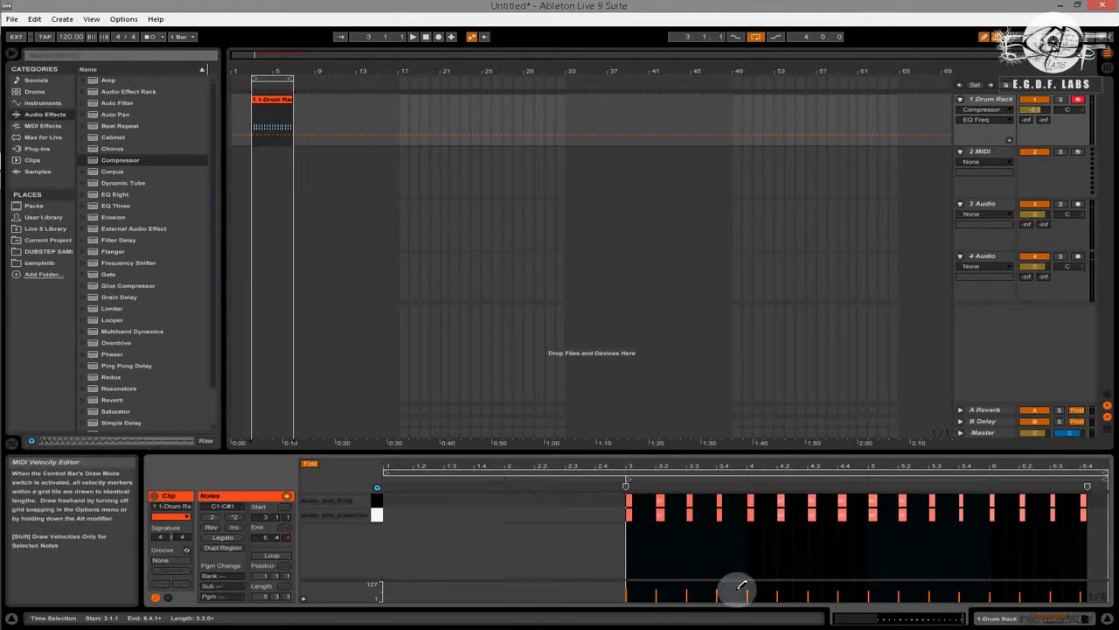
click(628, 587)
click(623, 515)
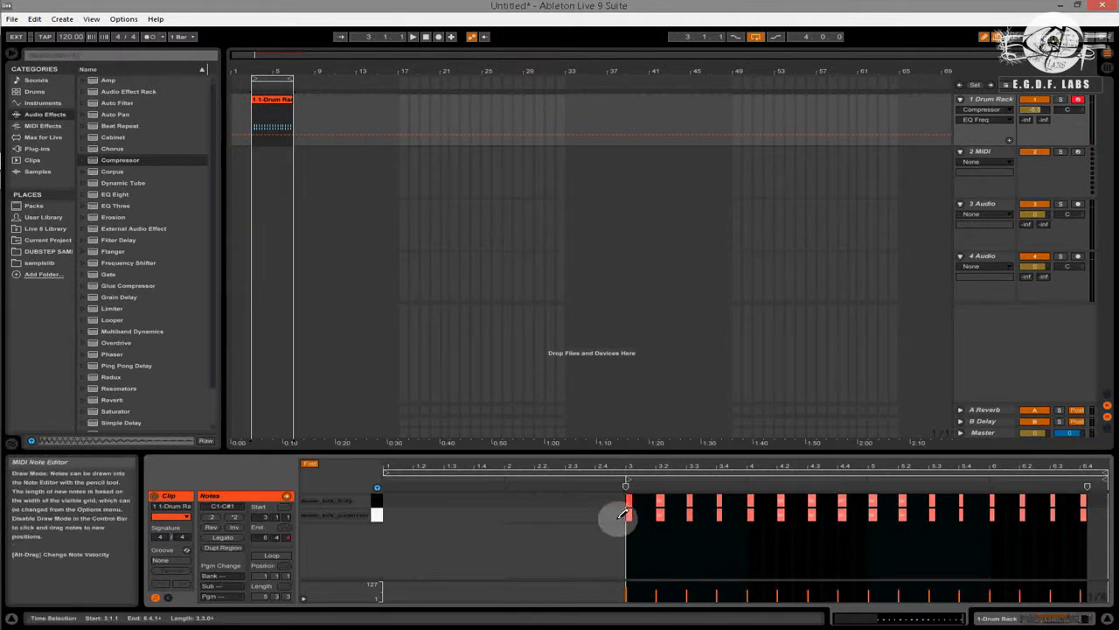
Play back the pattern and raise the Drum Rack track's volume to -1.0 dB while checking the levels
key(space)
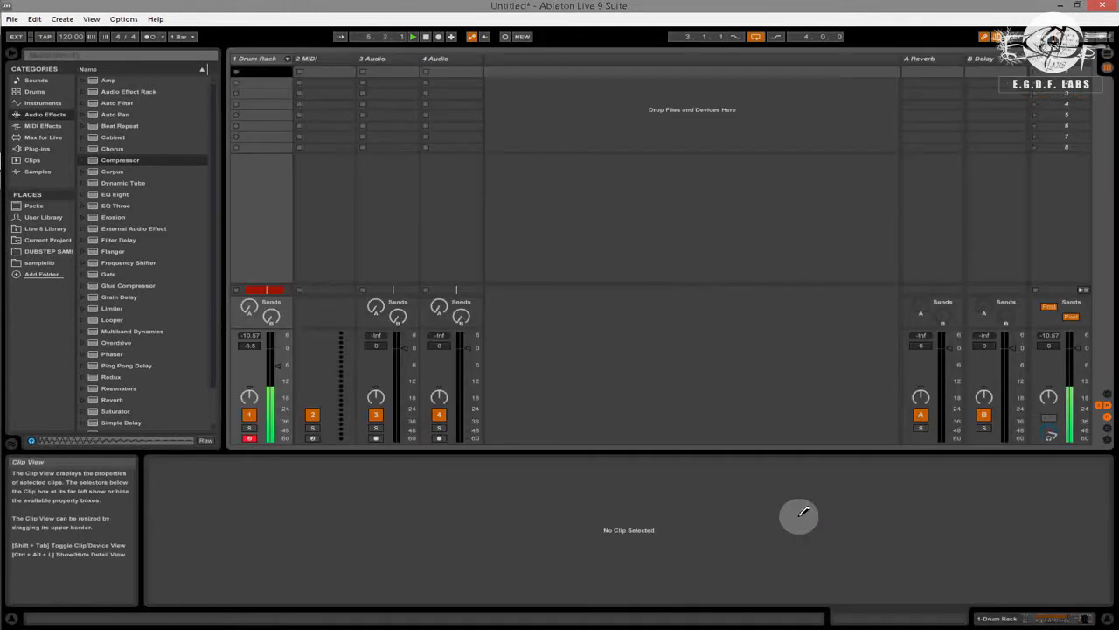
key(Tab)
click(1059, 336)
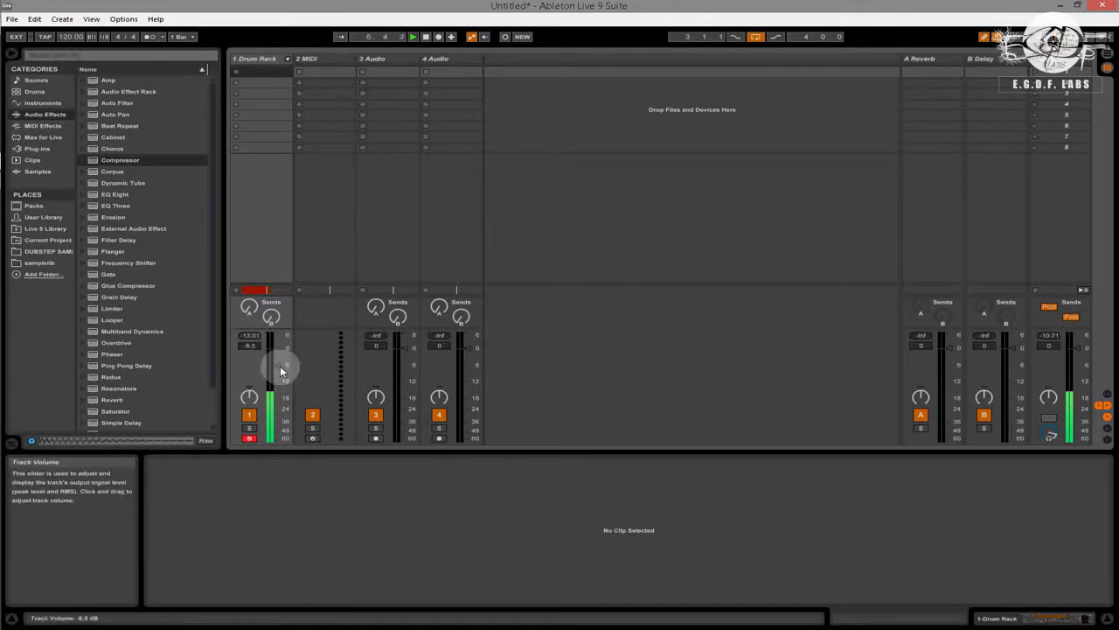
drag(275, 366, 275, 361)
drag(275, 367, 274, 369)
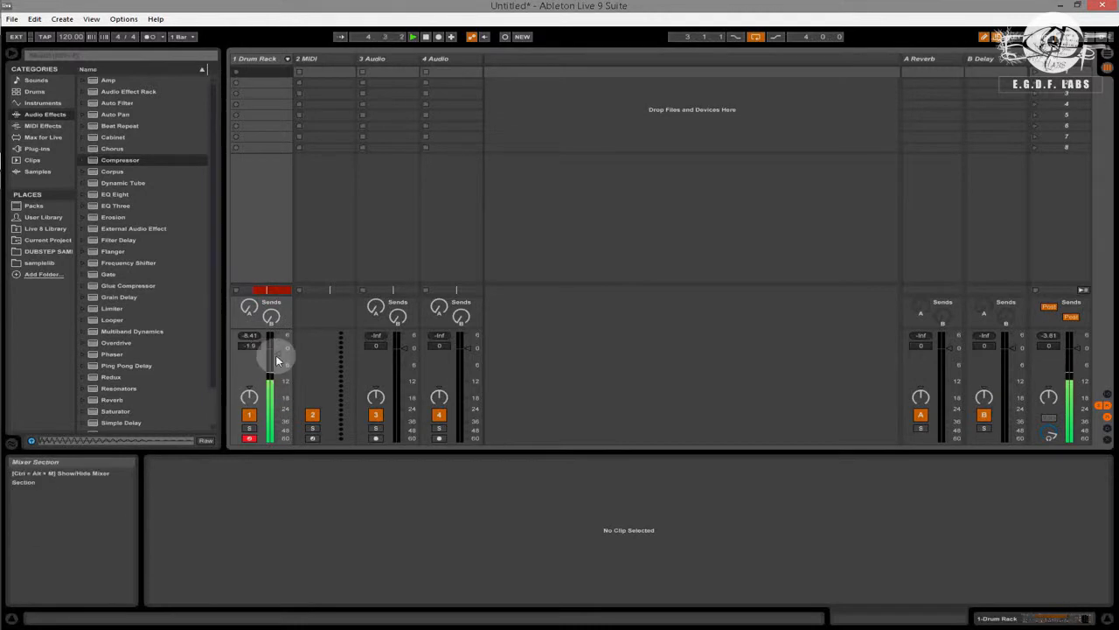
drag(274, 355, 275, 353)
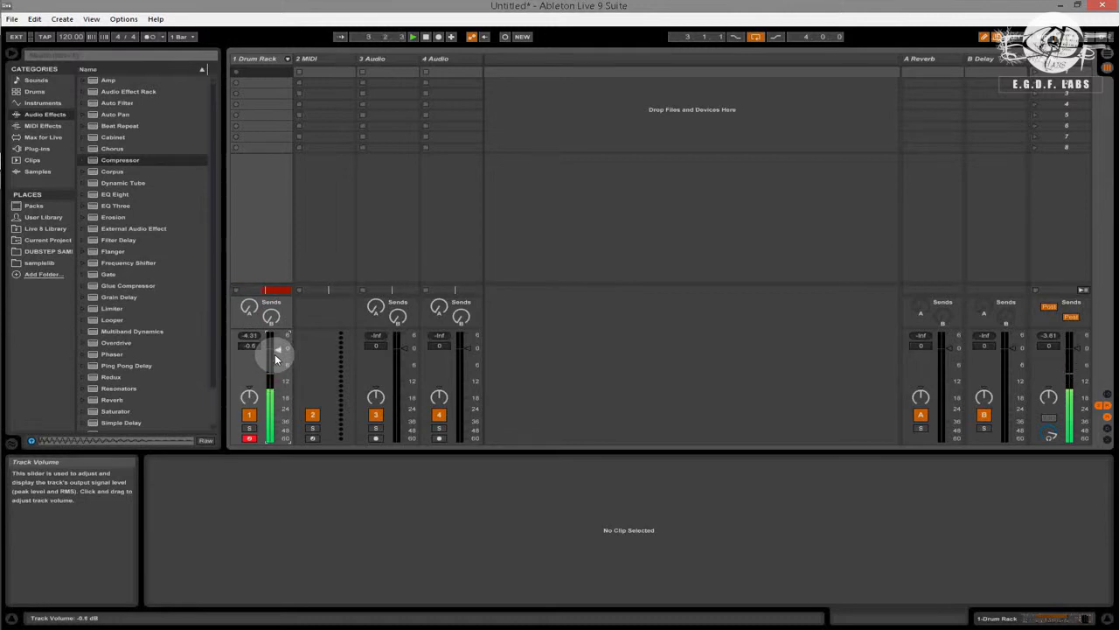
drag(274, 357, 292, 378)
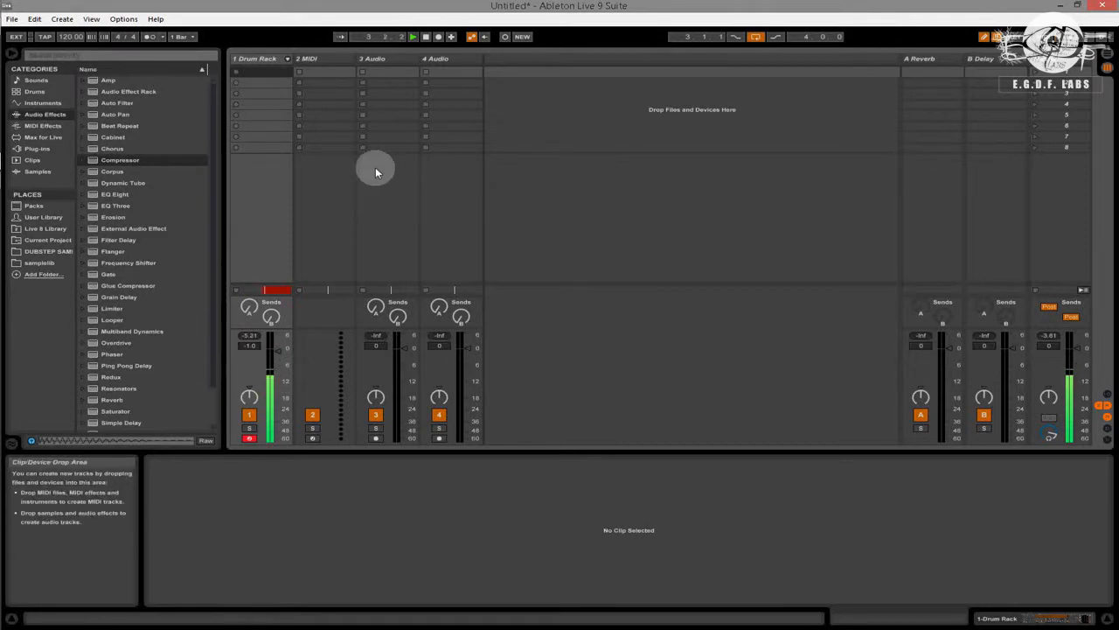
key(Tab)
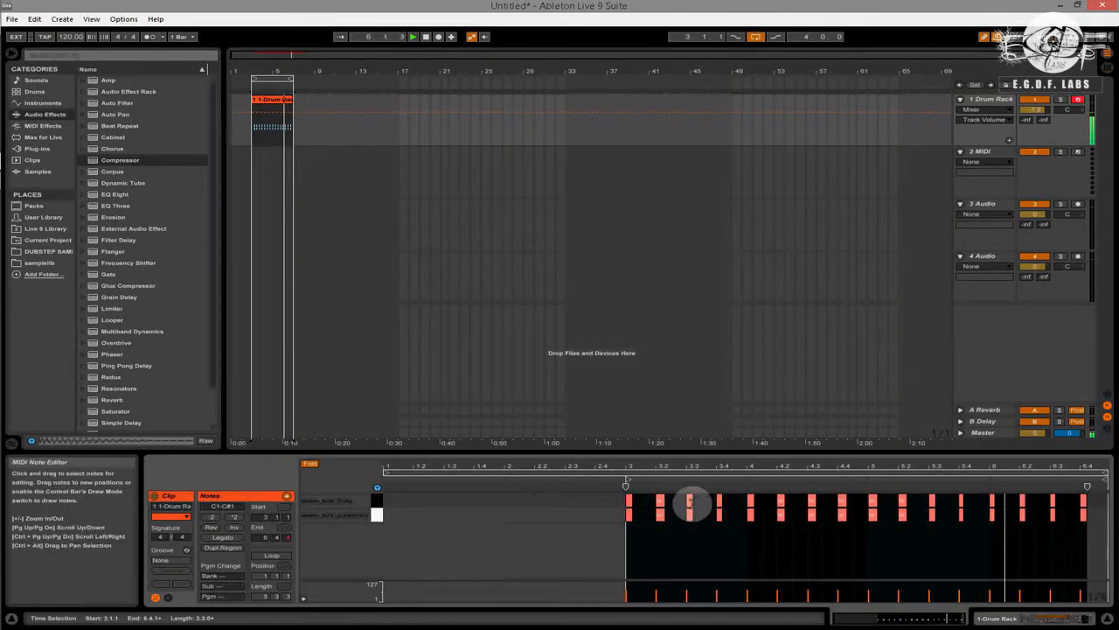
key(Tab)
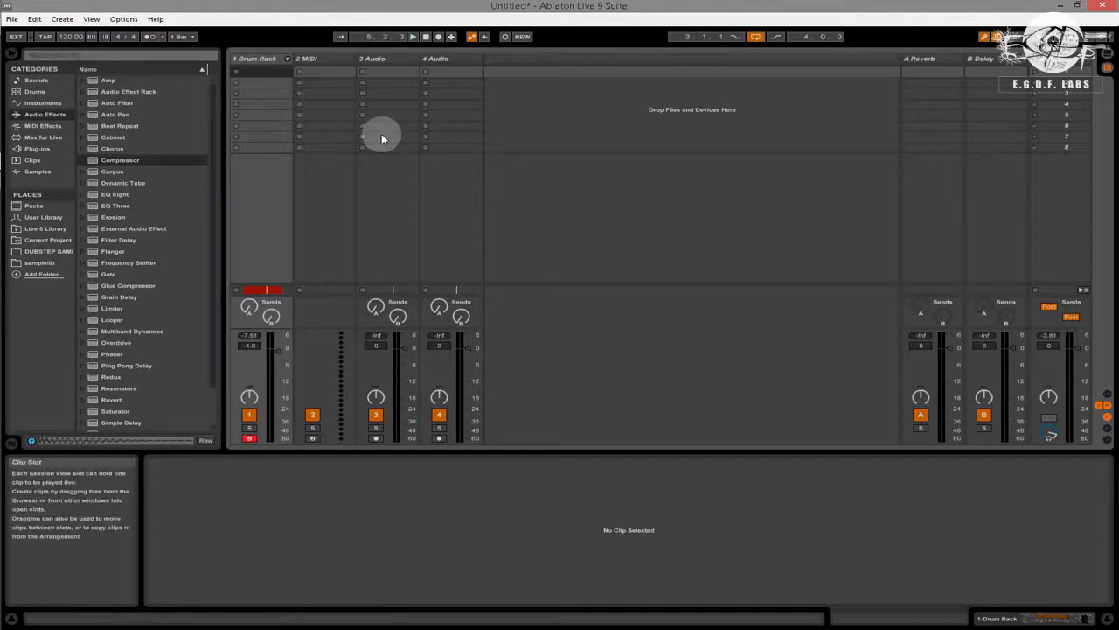
Load chl_bsdrm_hollow.wav from the dubstep samples' bass drums folder onto the Drum Rack's D1 pad and preview the pad
double_click(258, 62)
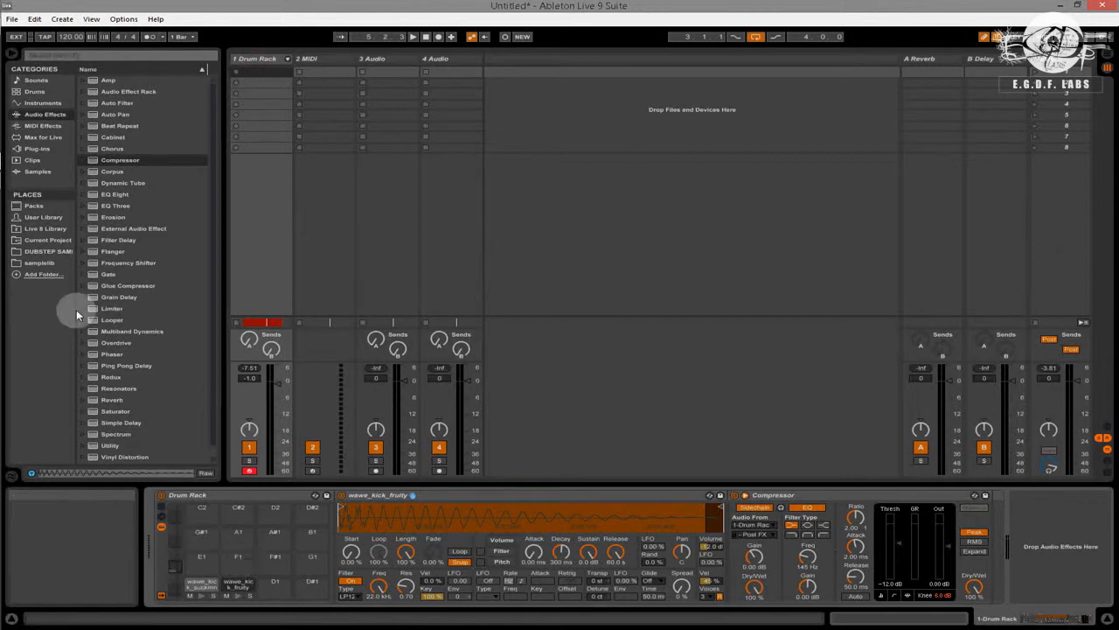
click(276, 585)
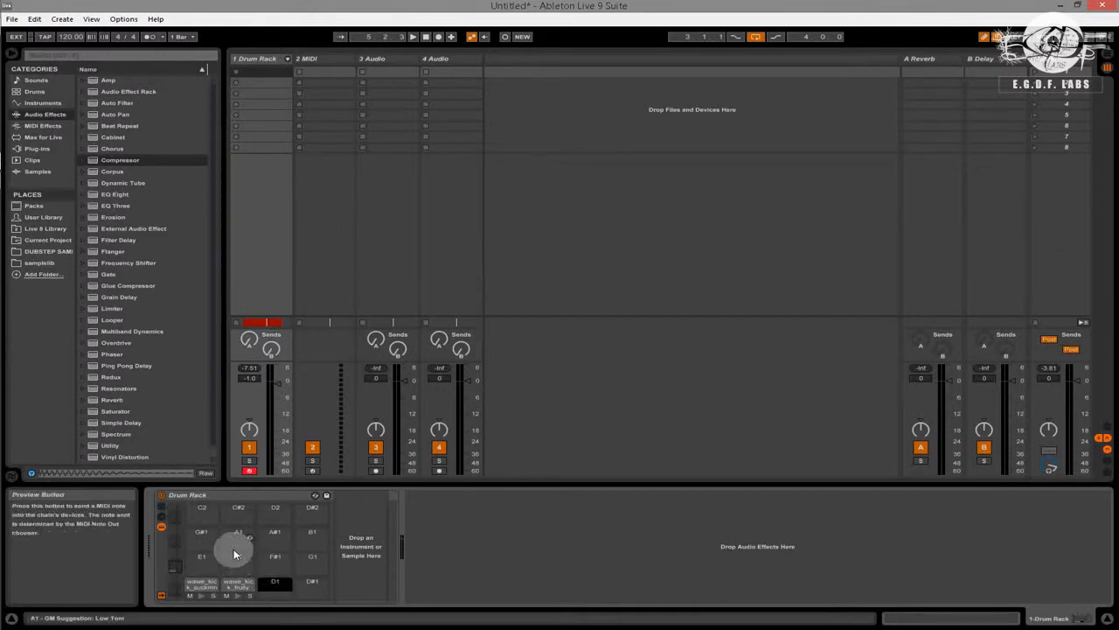
click(39, 251)
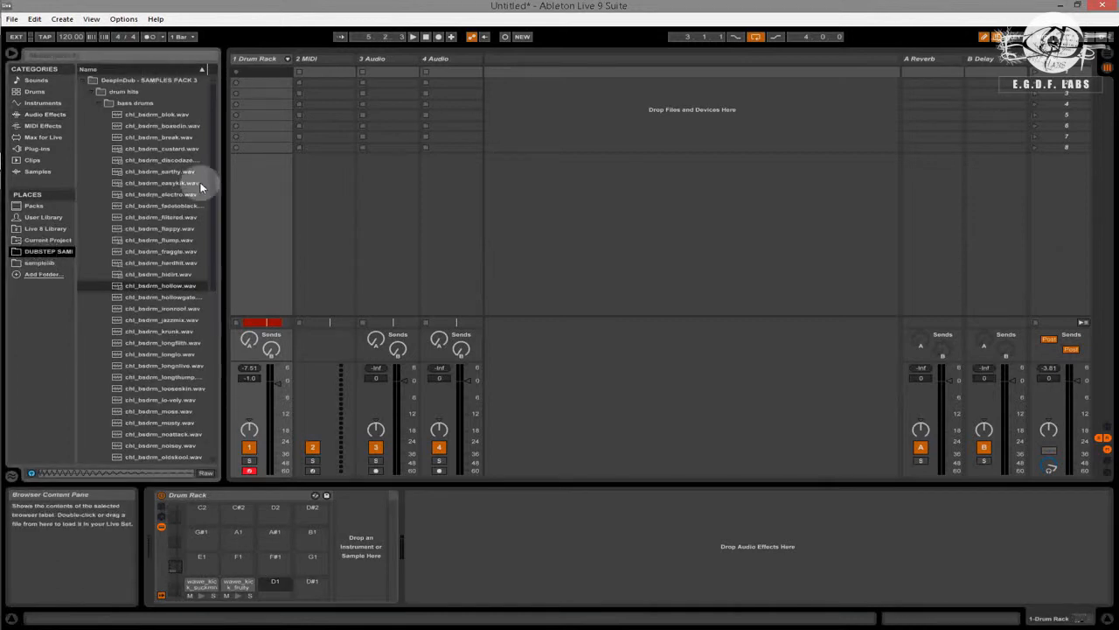
click(177, 286)
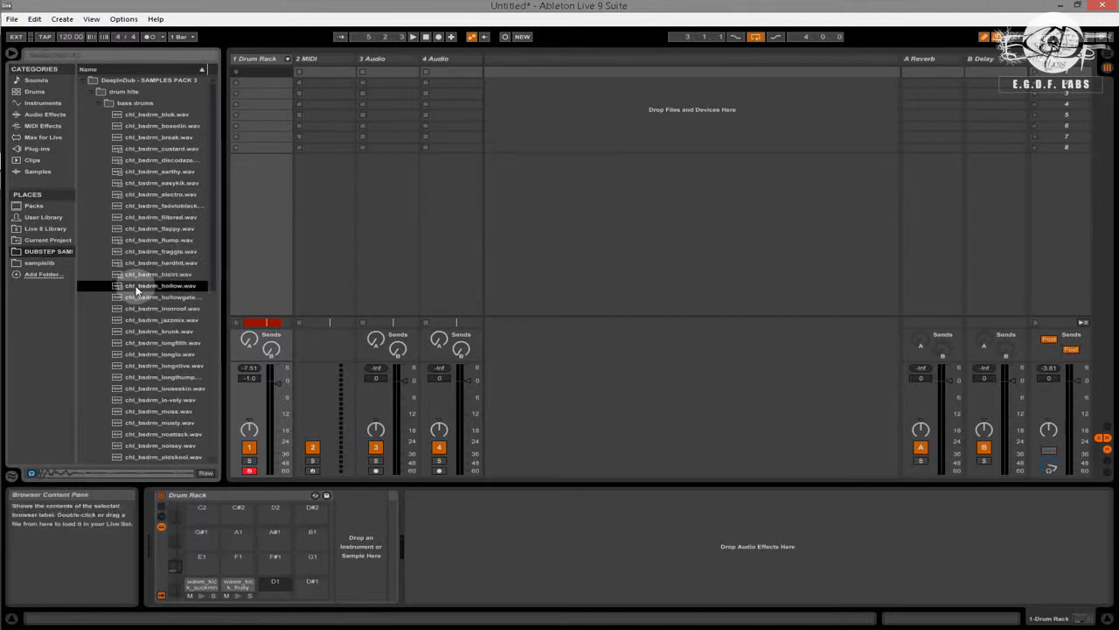
click(140, 300)
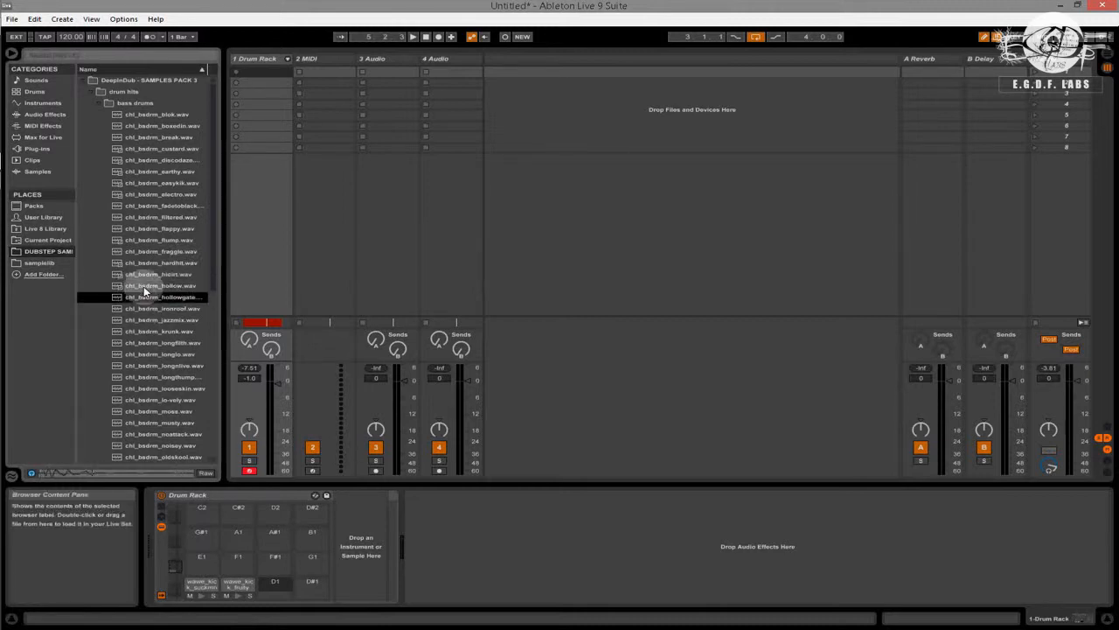
click(143, 287)
drag(134, 287, 276, 591)
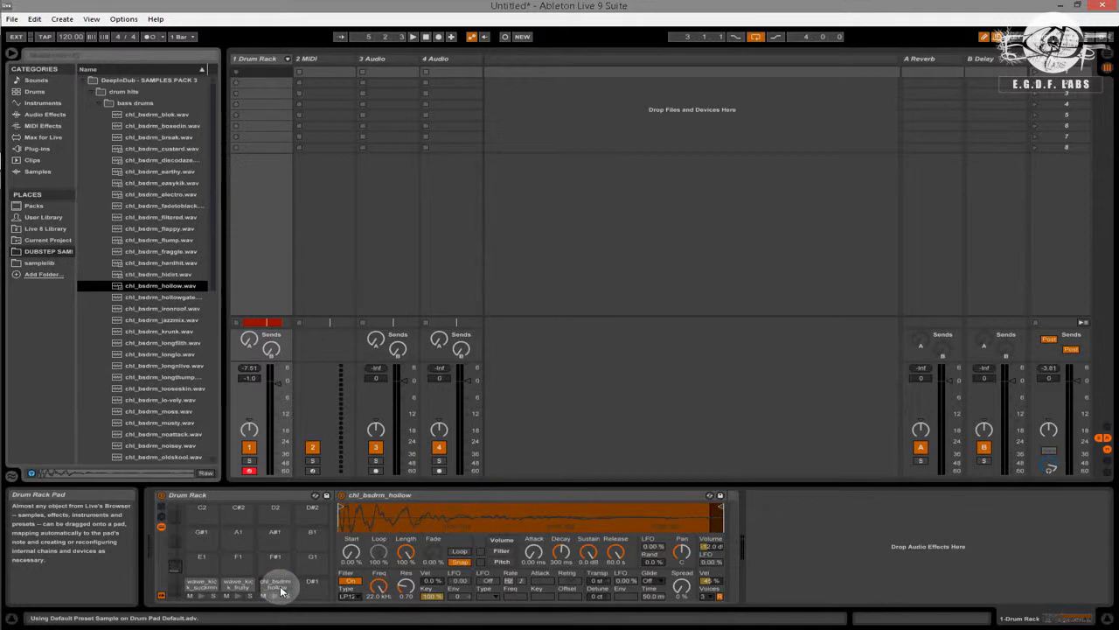
click(276, 596)
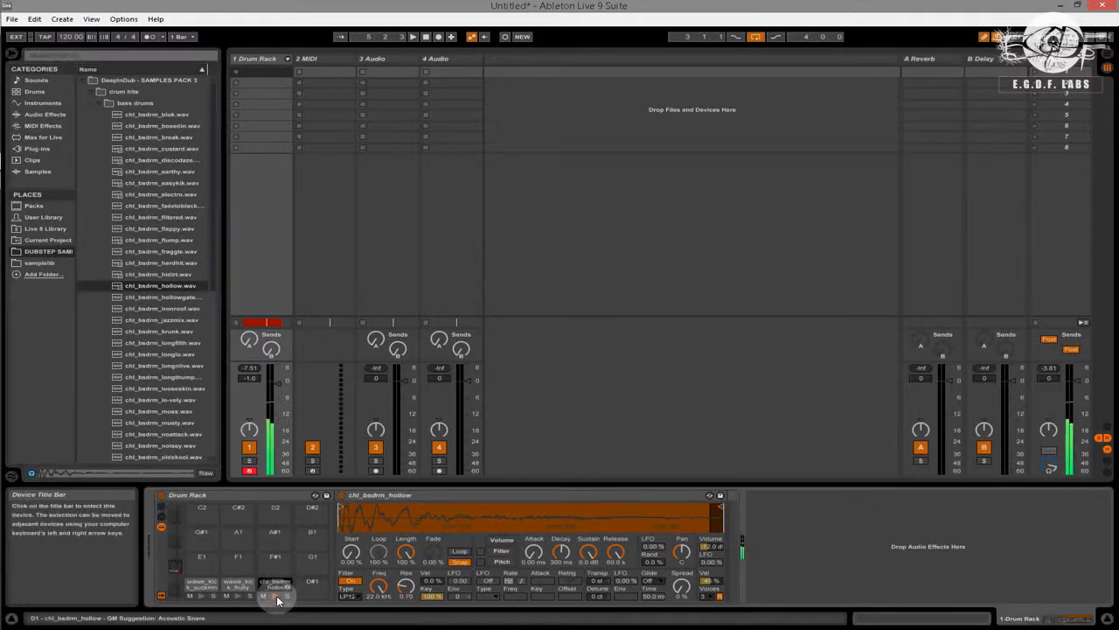
click(278, 598)
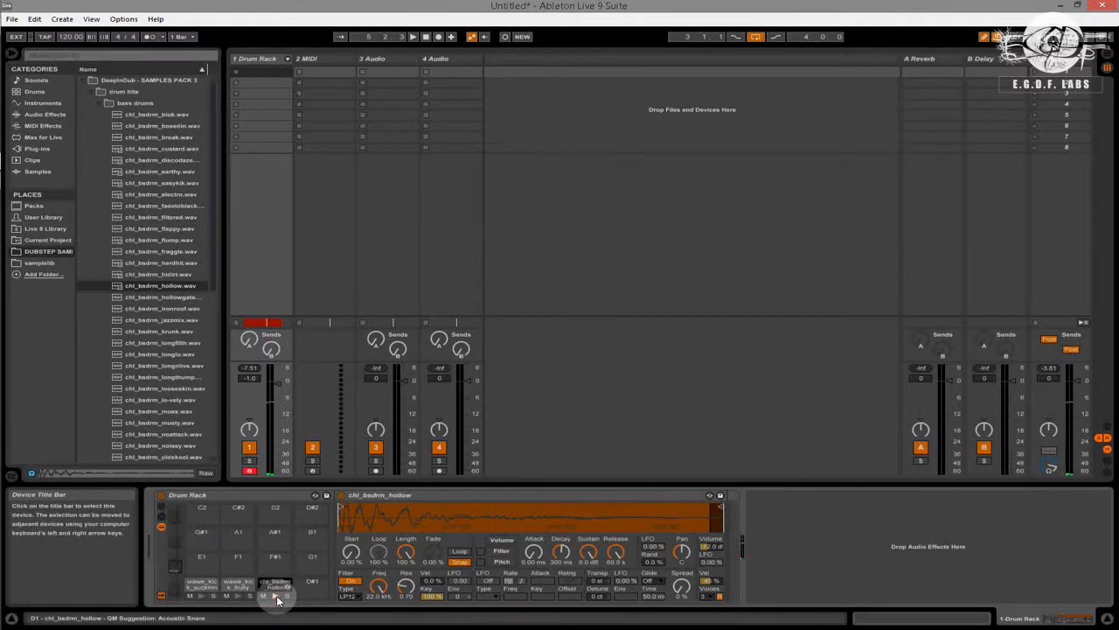
Turn off Draw Mode in the Drum Rack clip and copy all wawe_kick_fruity notes onto the chl_bsdrm_hollow row
click(262, 58)
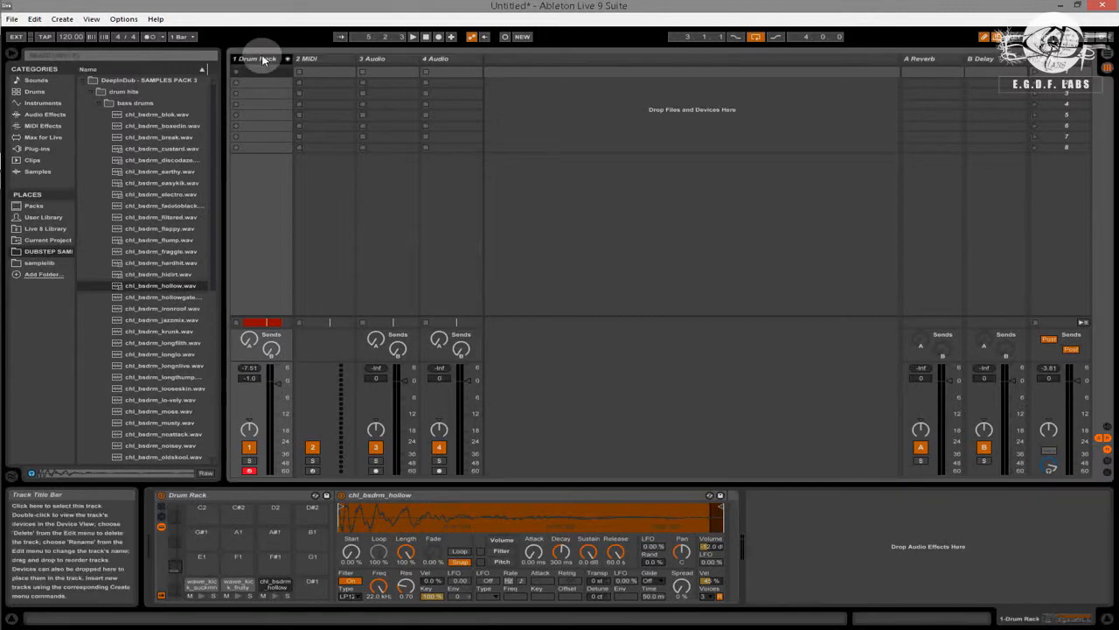
key(Tab)
click(271, 102)
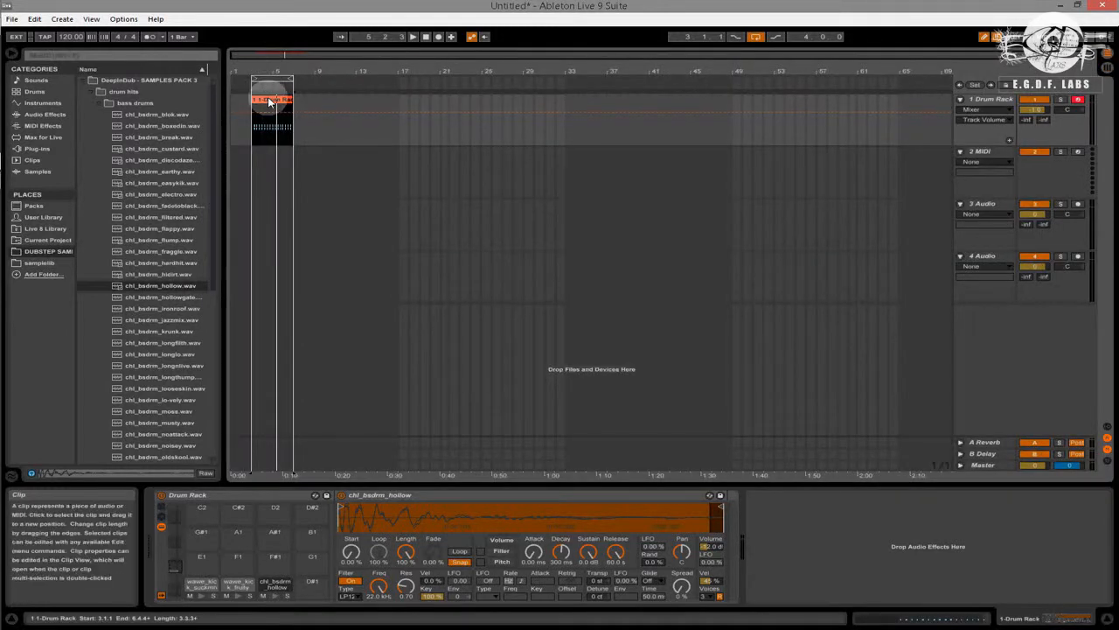
double_click(271, 101)
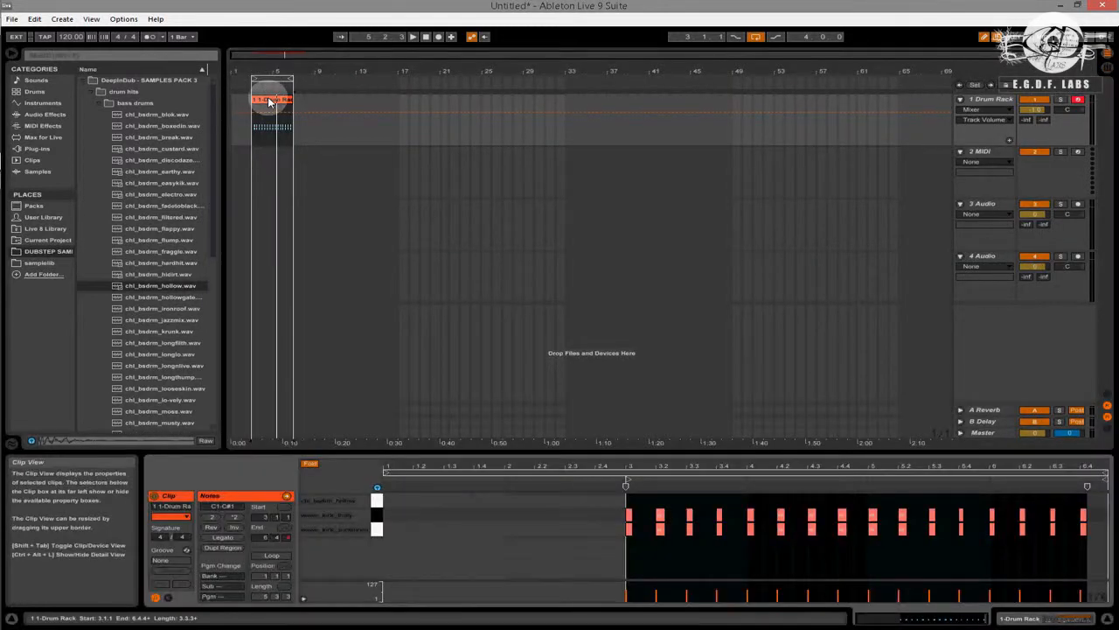
right_click(600, 530)
click(610, 523)
drag(613, 513, 1094, 516)
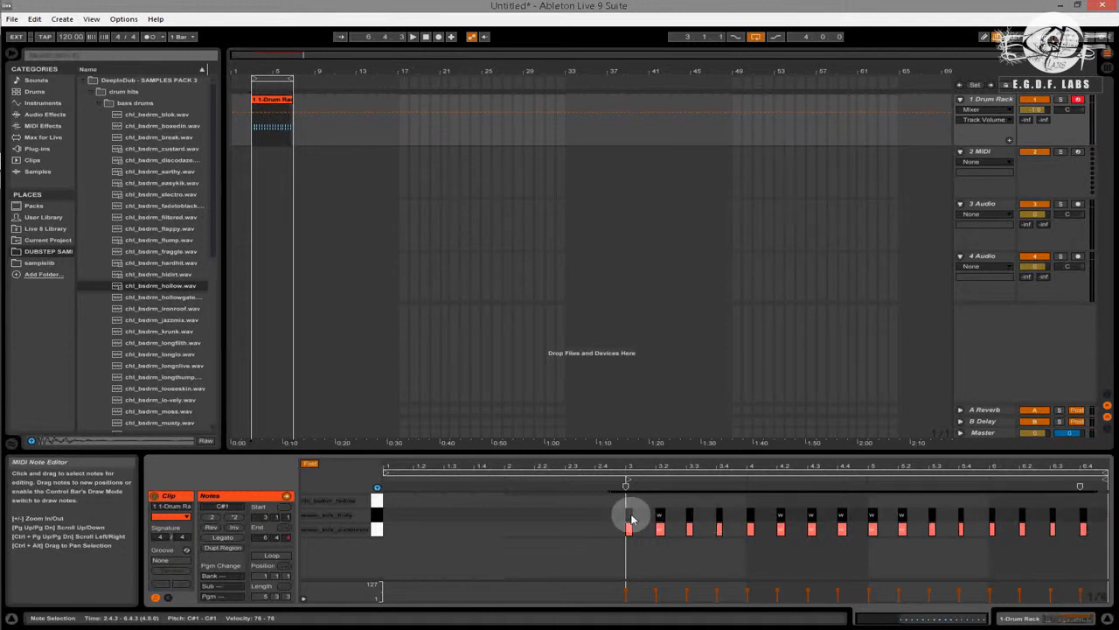
drag(630, 517, 629, 504)
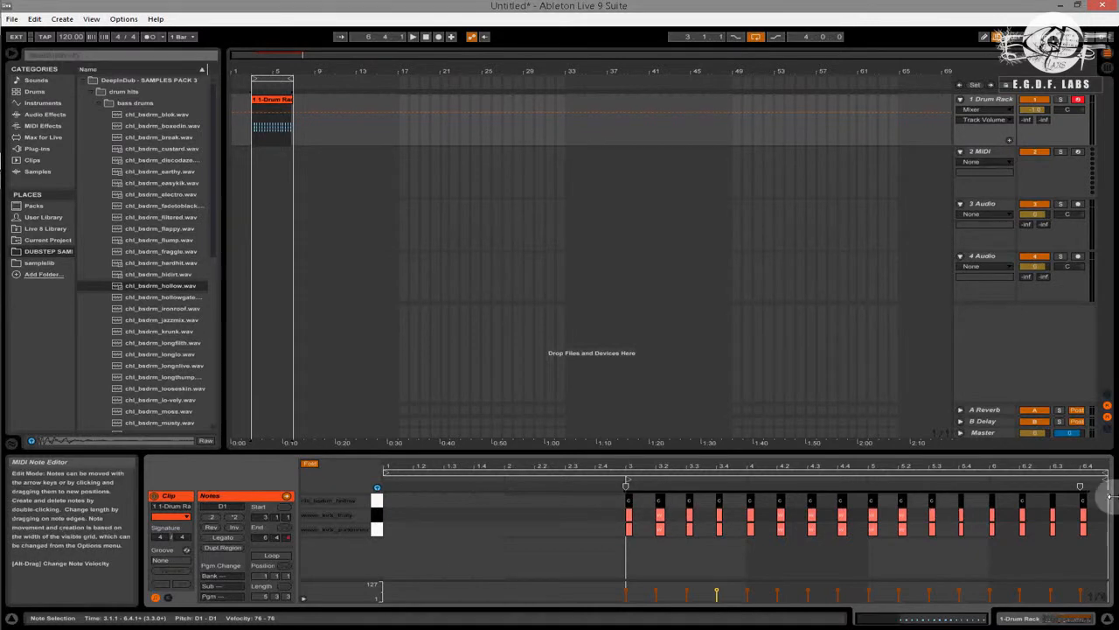
click(377, 500)
click(377, 525)
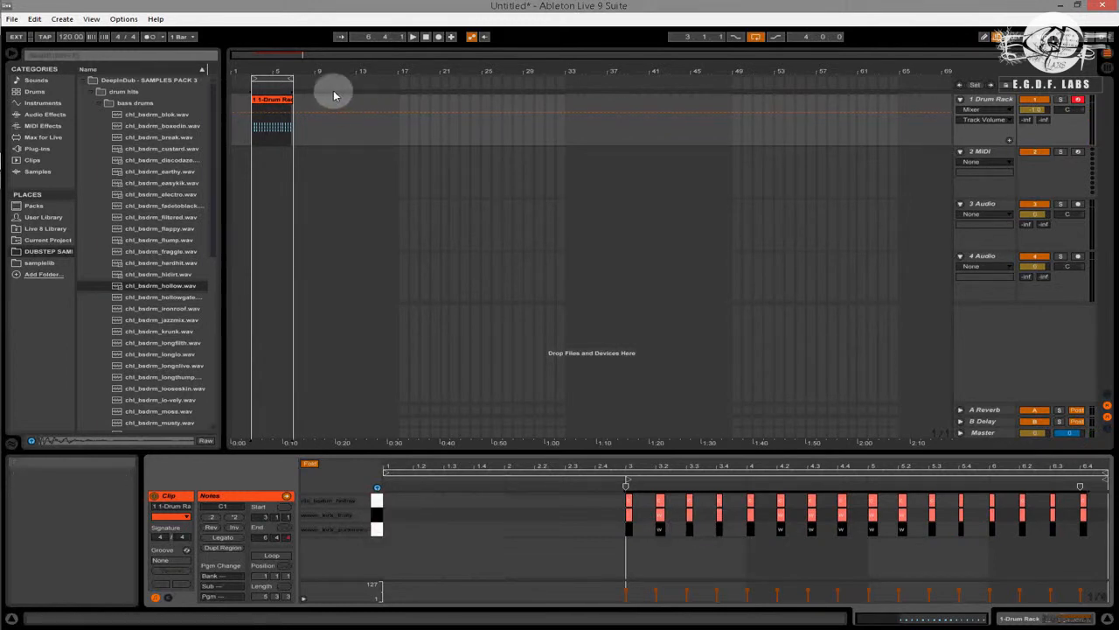
Return to the Drum Rack's devices in Session View and add a Compressor to the chl_bsdrm_hollow pad's chain
click(283, 103)
key(Tab)
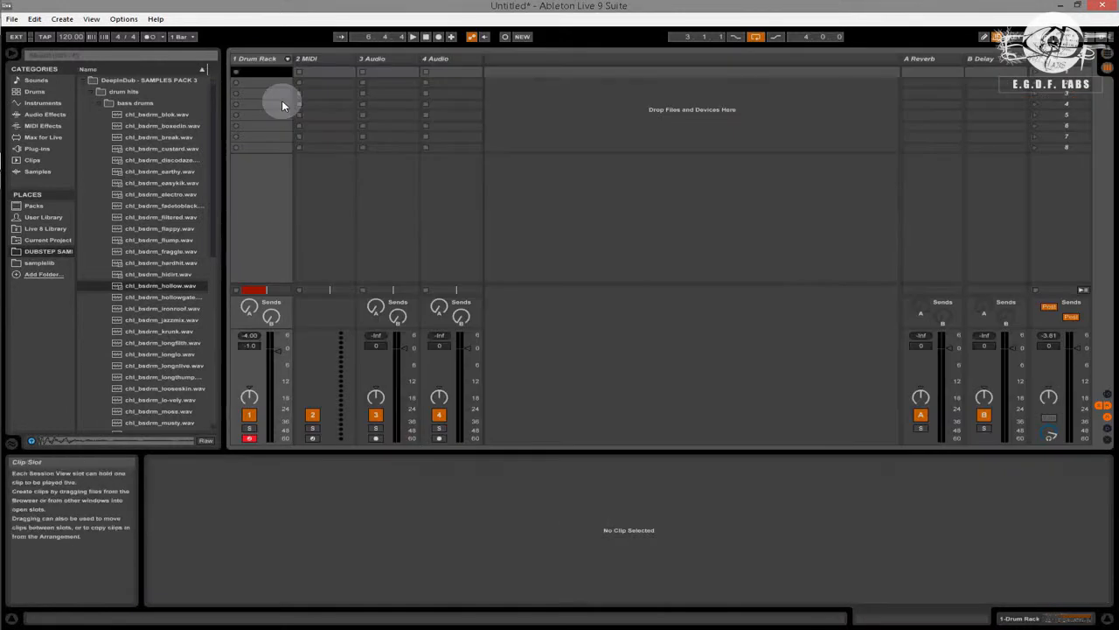
click(256, 58)
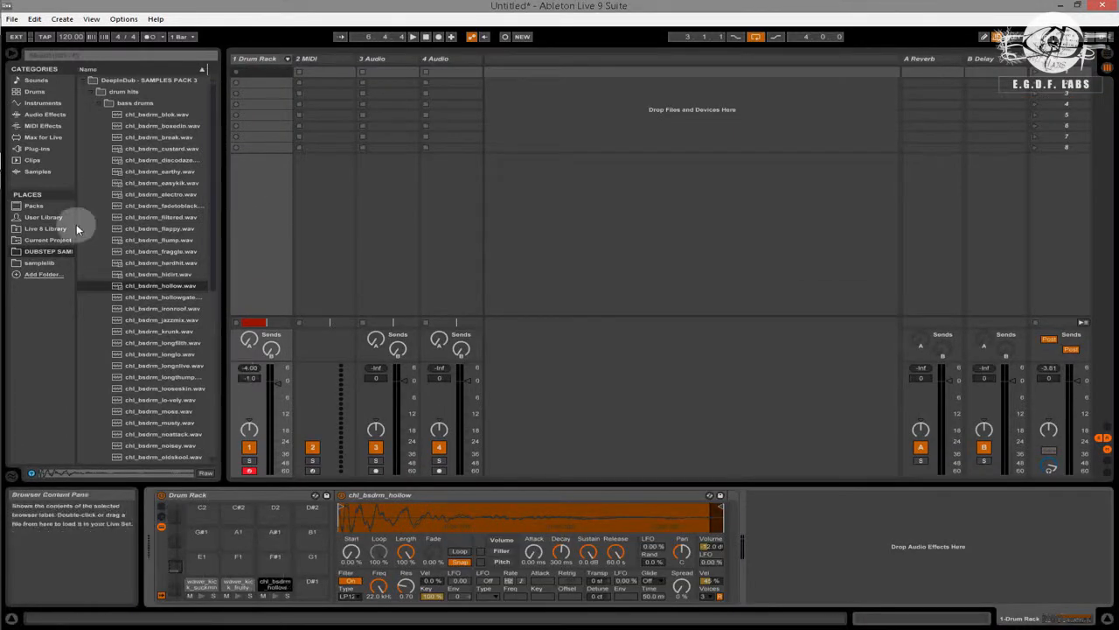
click(43, 113)
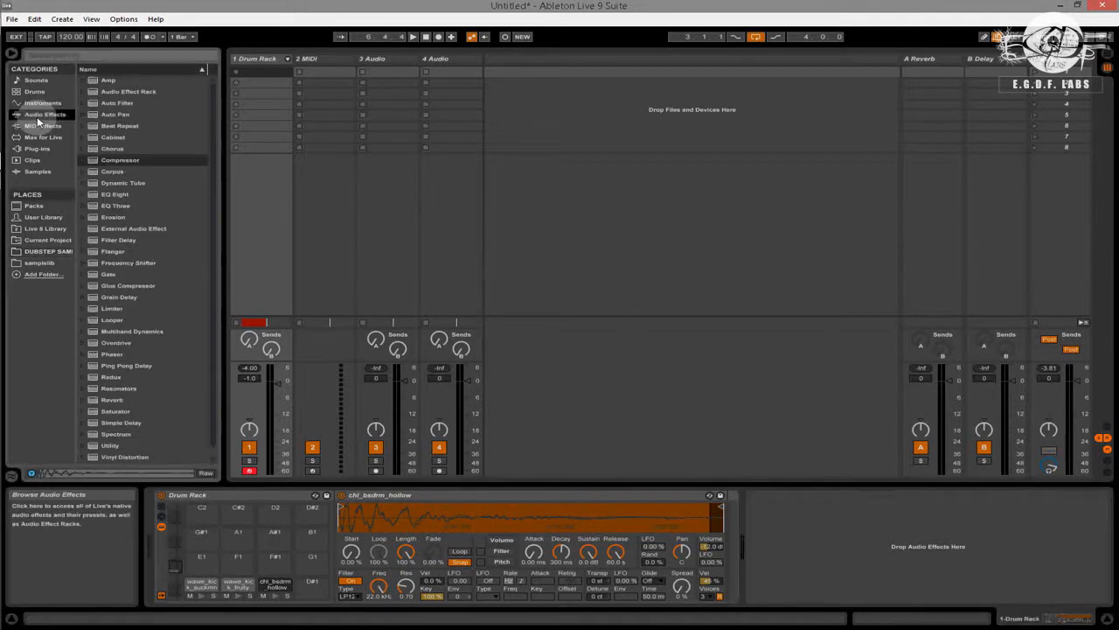
drag(98, 160, 271, 584)
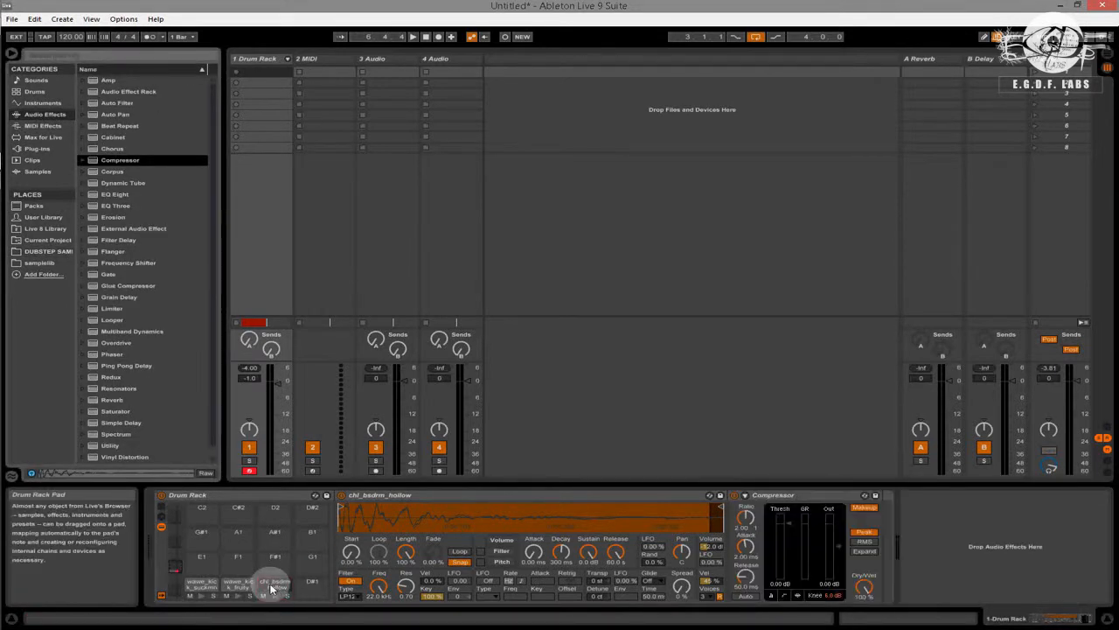
Enable the new Compressor's sidechain from 1-Drum Rack, tapping wawe_kick_suckmnml Post FX, and switch on its sidechain EQ
click(744, 496)
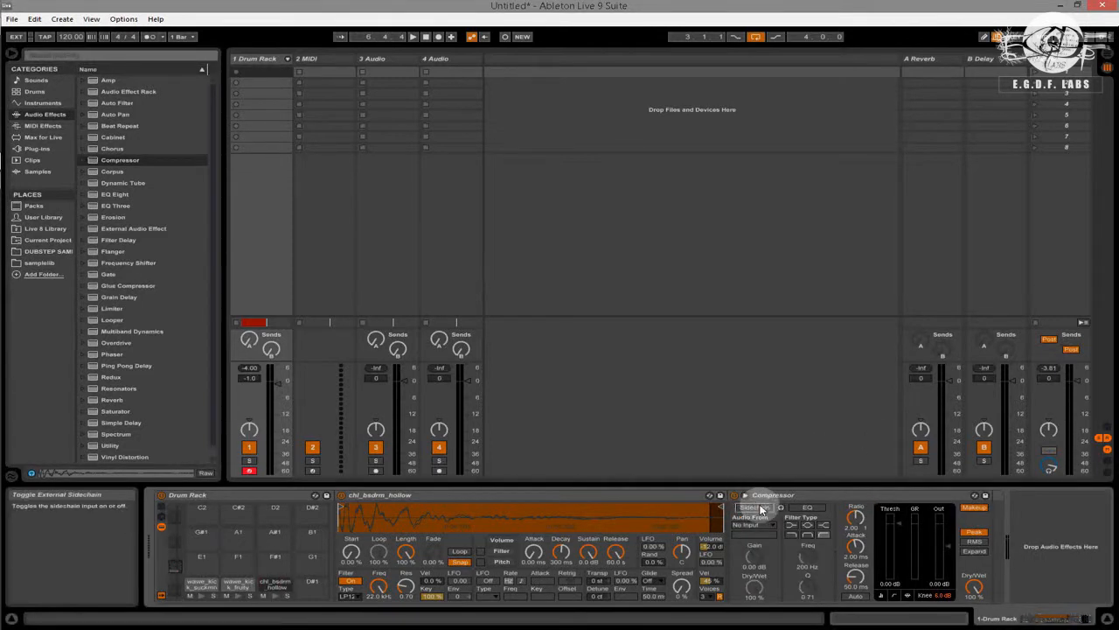
click(761, 509)
click(770, 524)
click(770, 533)
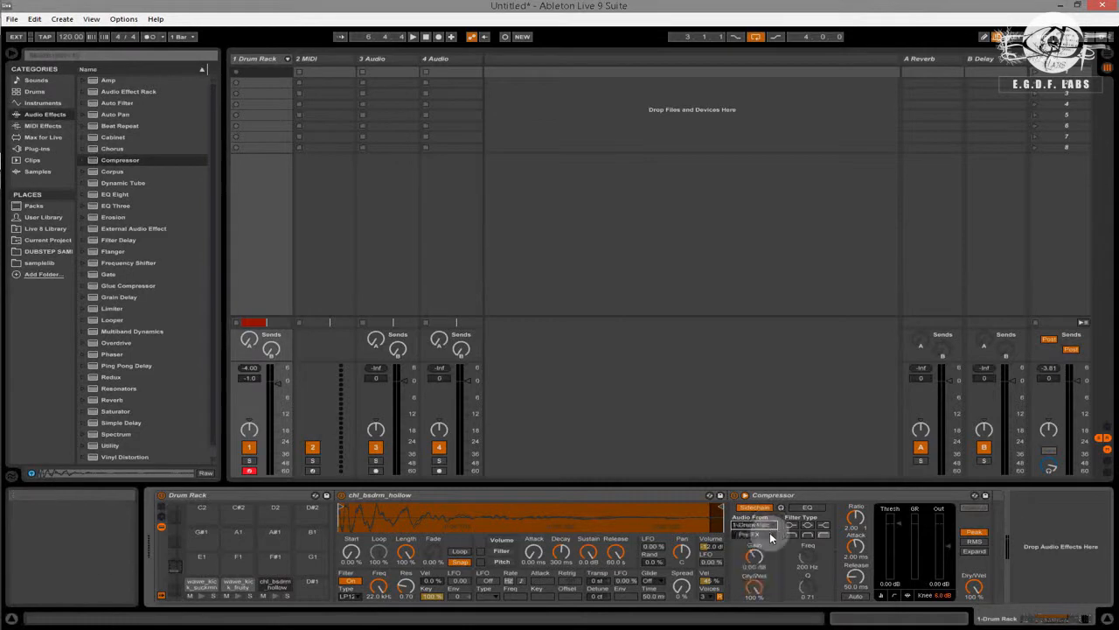
click(769, 533)
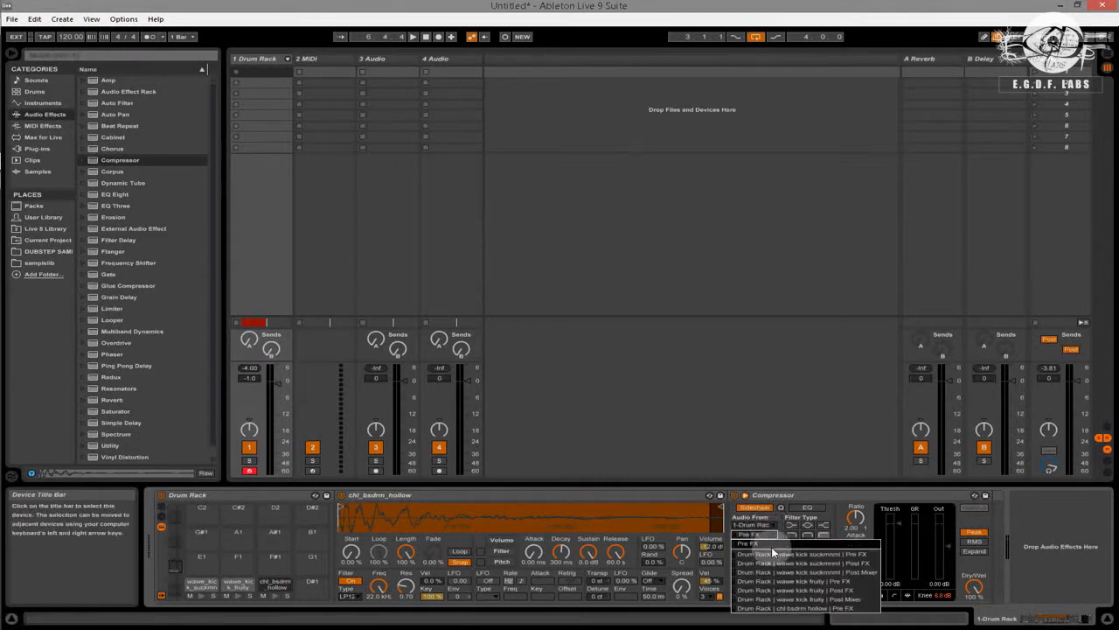
click(772, 562)
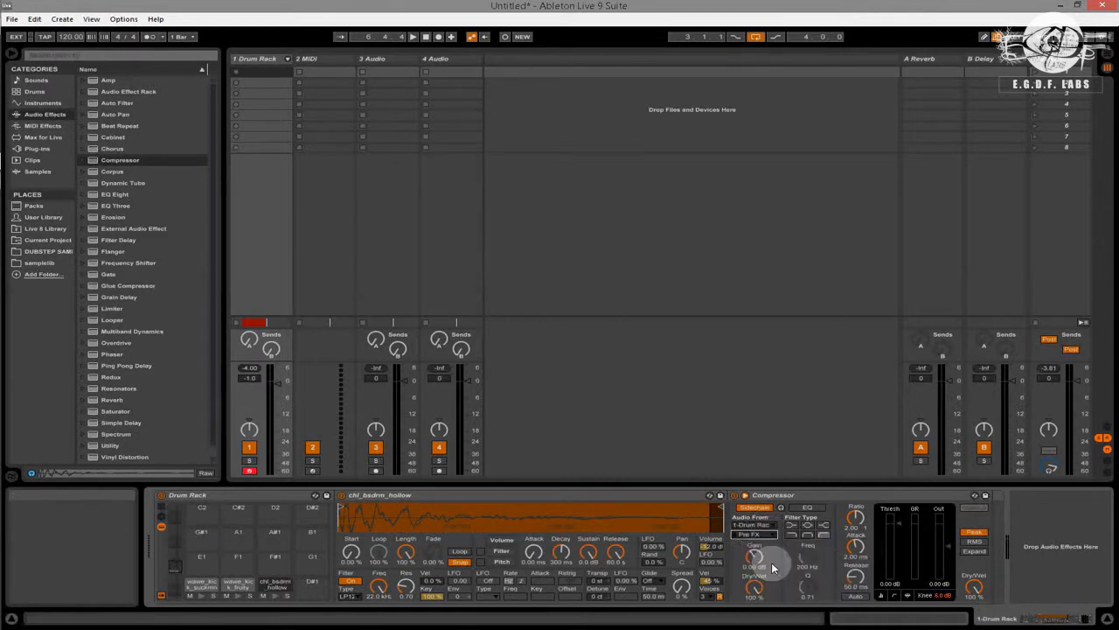
click(805, 509)
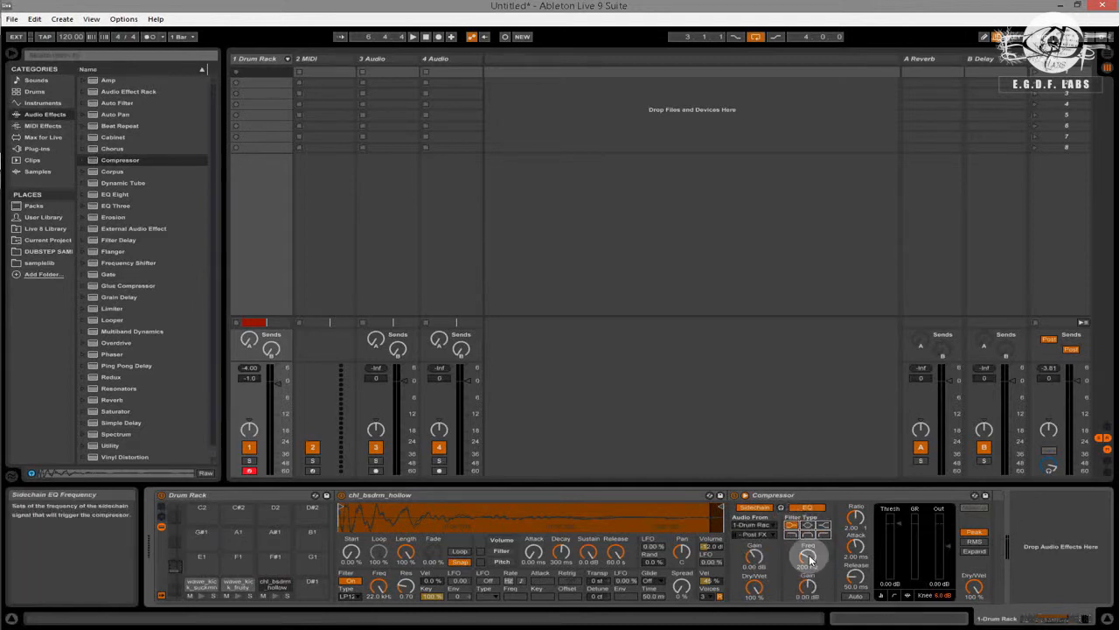
Set the chl_bsdrm_hollow Compressor's sidechain EQ frequency to 145 Hz and preview the wawe_kick_fruity pad
drag(809, 558, 809, 572)
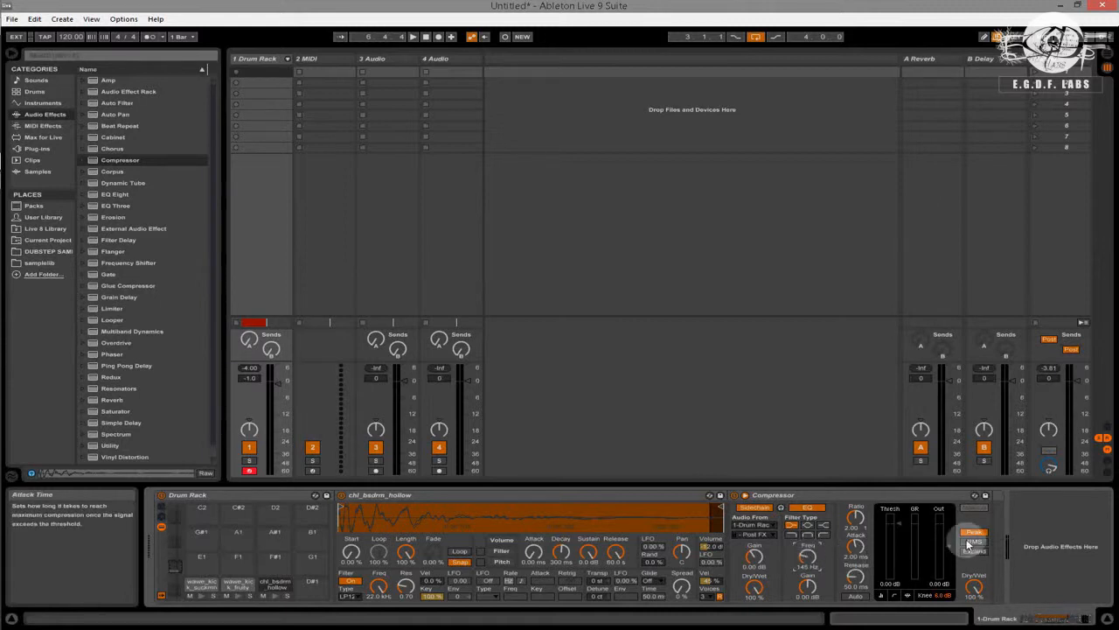
click(200, 596)
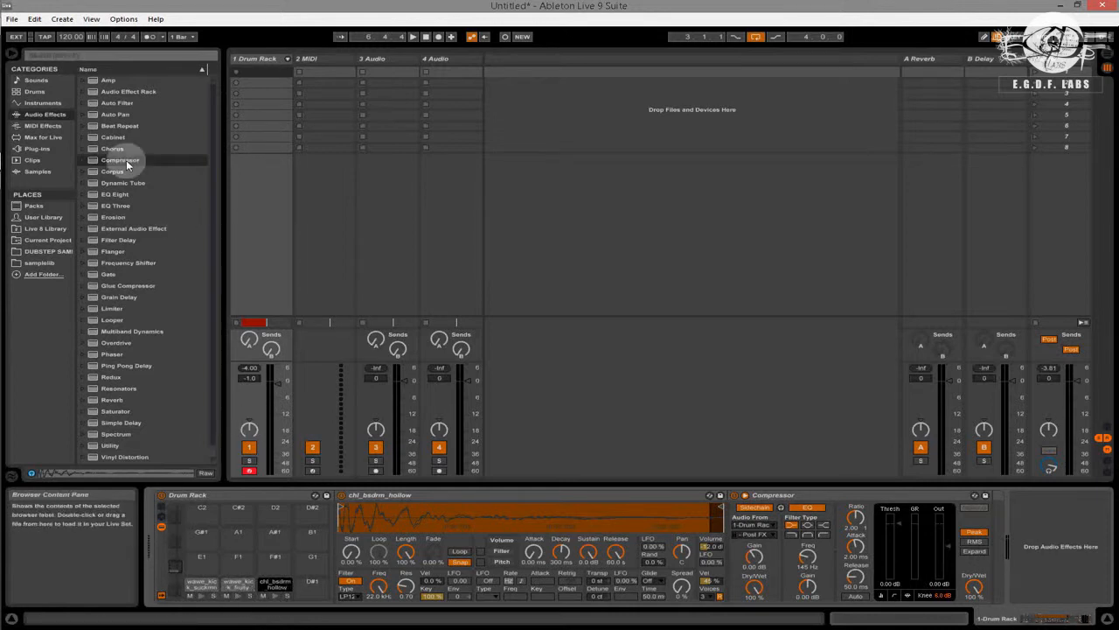
Add a second Compressor to the chl_bsdrm_hollow pad's chain and hide the first Compressor's sidechain controls
click(90, 159)
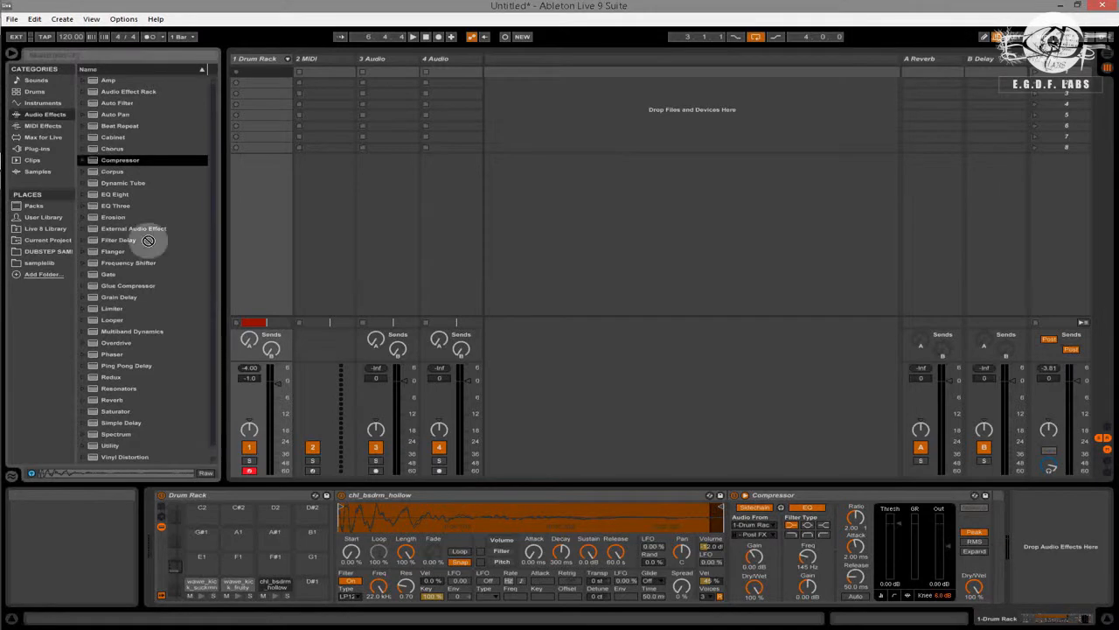
drag(278, 589, 277, 589)
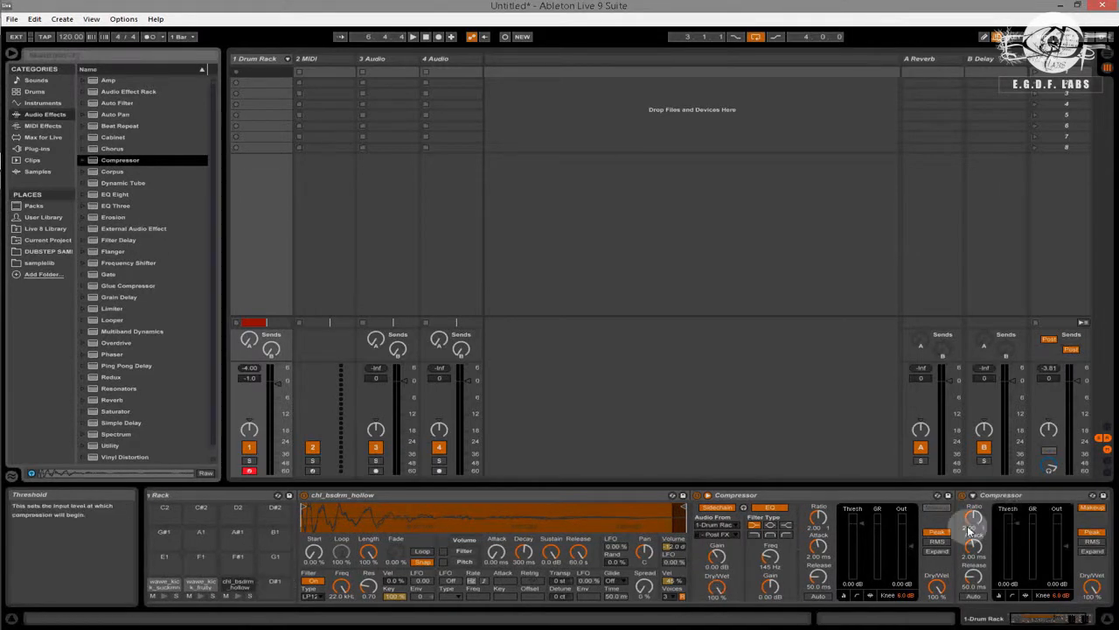
click(708, 501)
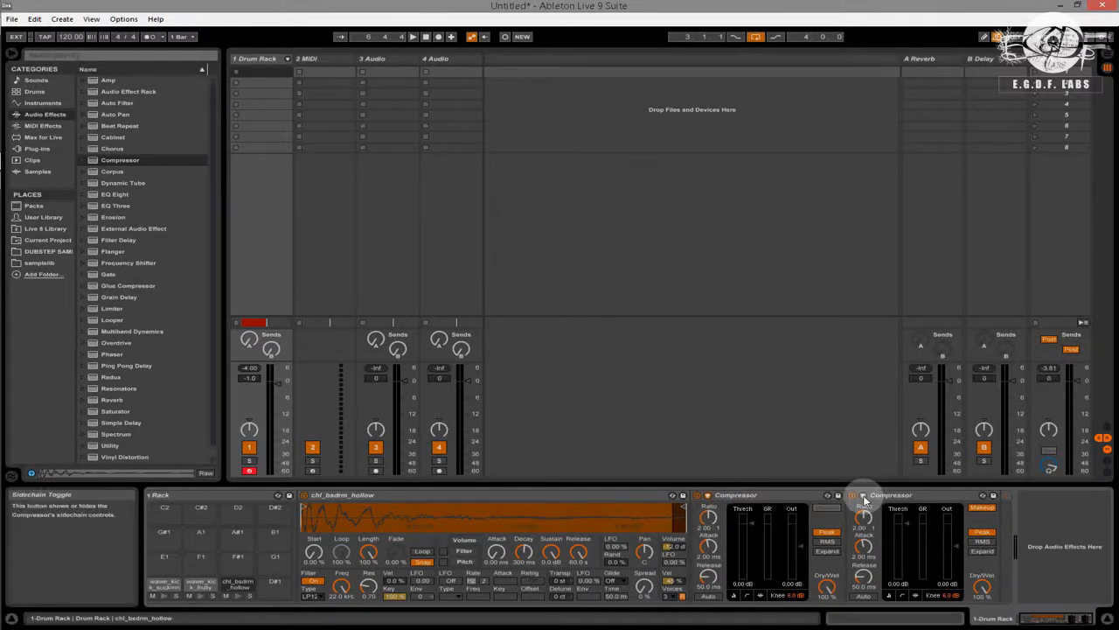
Enable the second Compressor's sidechain from 1-Drum Rack, tapping wawe_kick_fruity Post FX
click(863, 498)
click(869, 505)
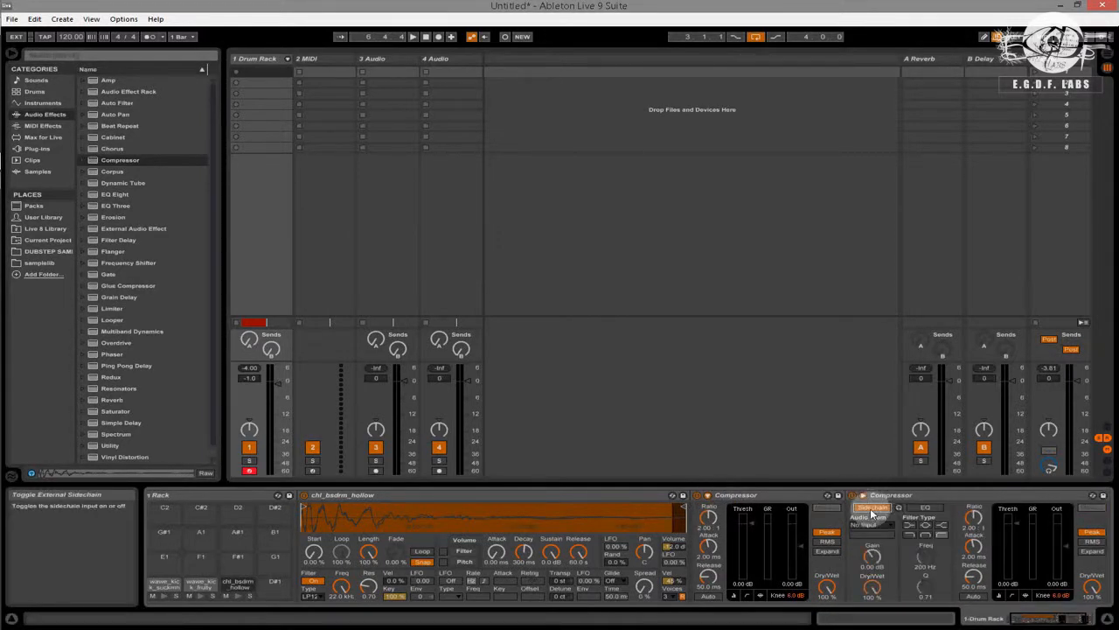
click(869, 524)
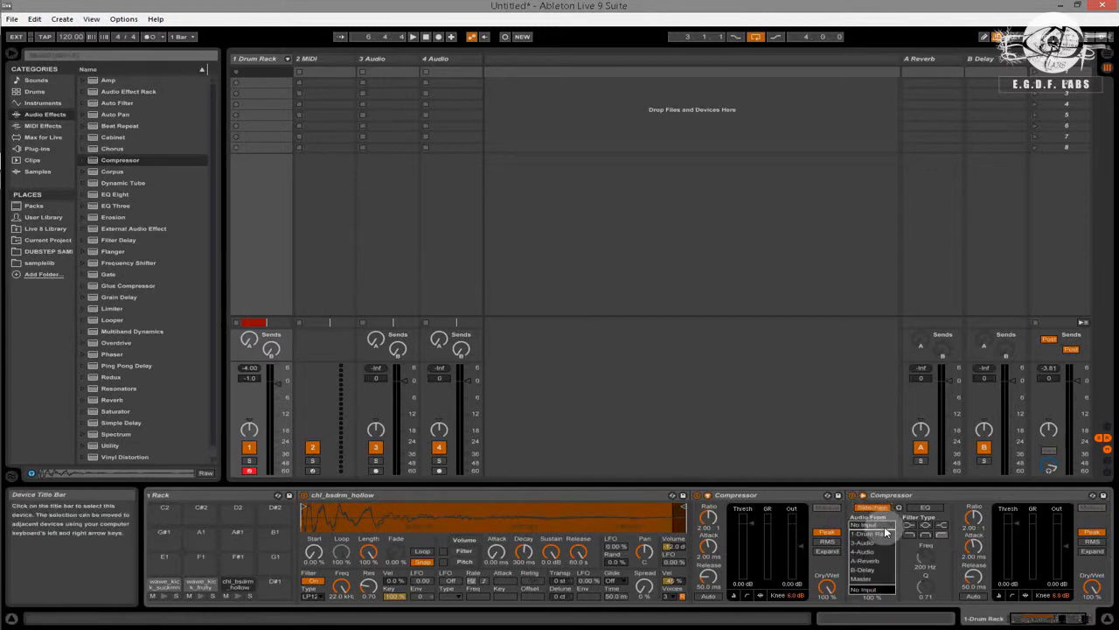
click(882, 534)
click(881, 534)
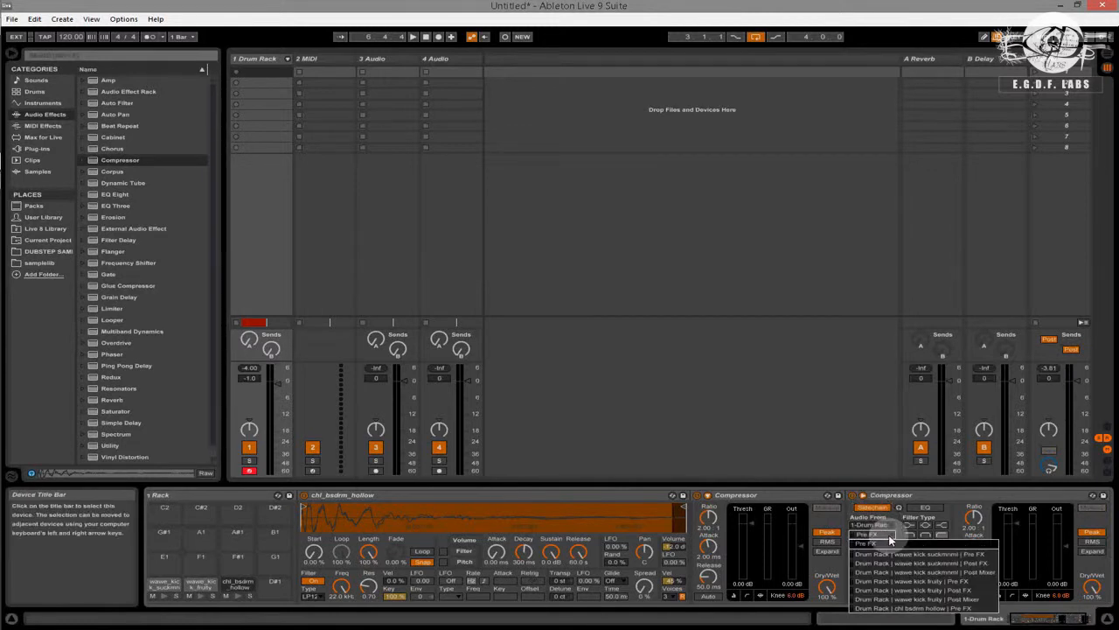
click(929, 591)
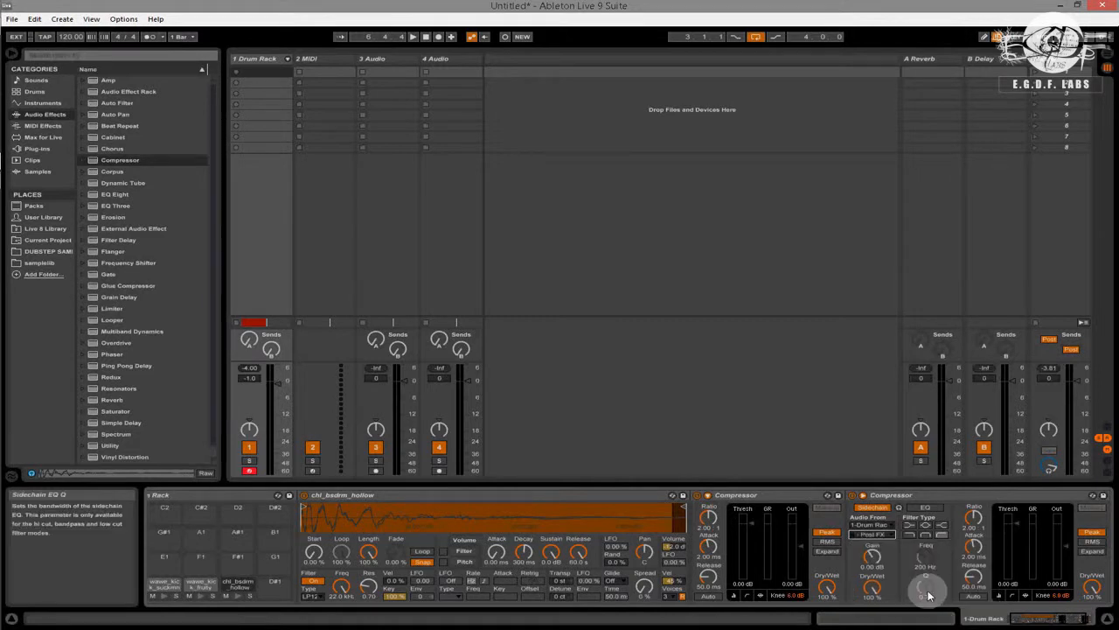
Preview the wawe_kick_suckmnml and wawe_kick_fruity pads to check which one triggers the second Compressor
click(202, 599)
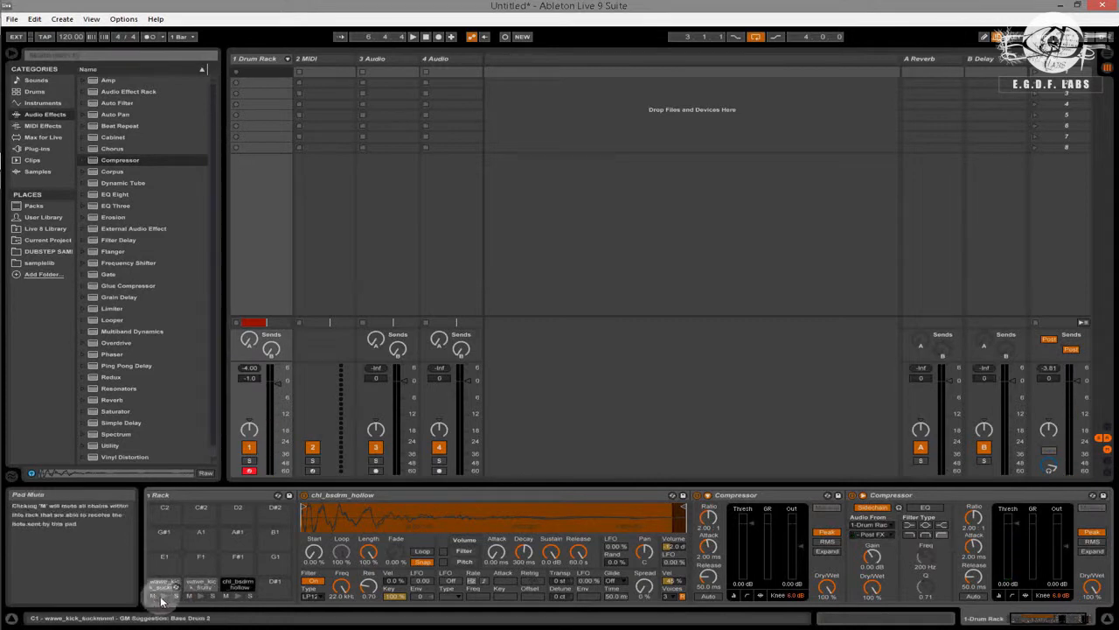
click(163, 599)
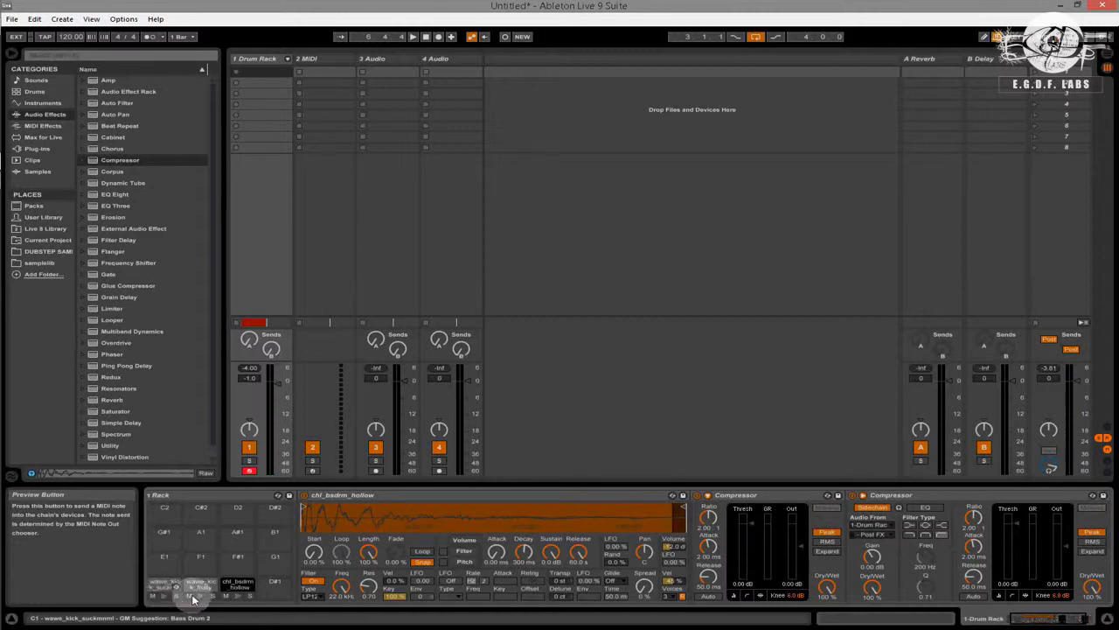
click(200, 599)
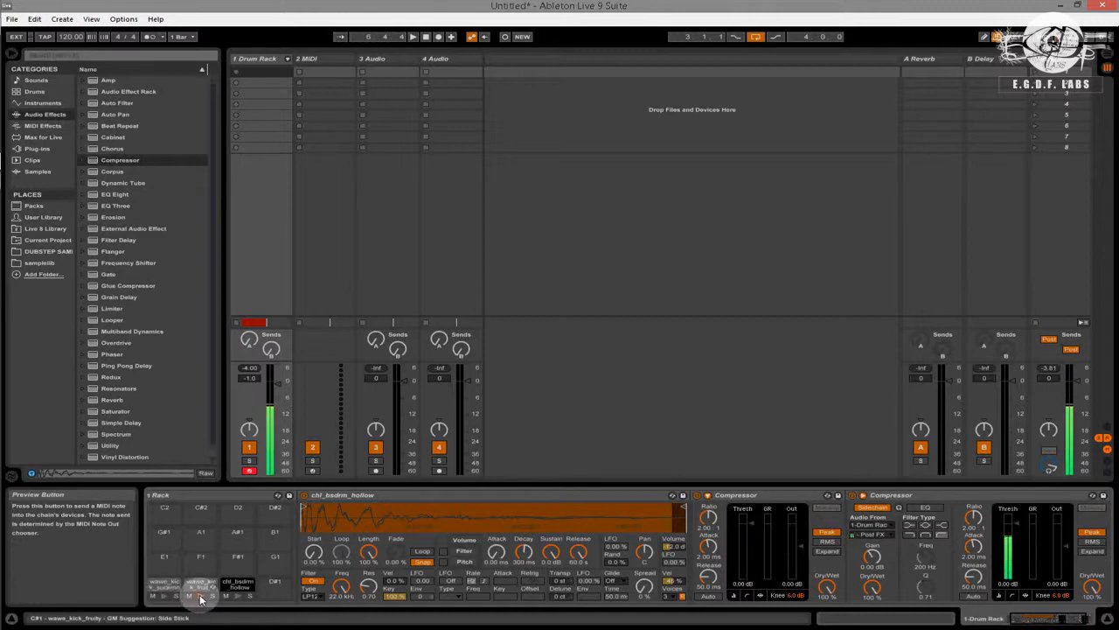
Switch on the second Compressor's sidechain EQ with the bell filter type and set its frequency to 238 Hz
click(912, 527)
click(923, 527)
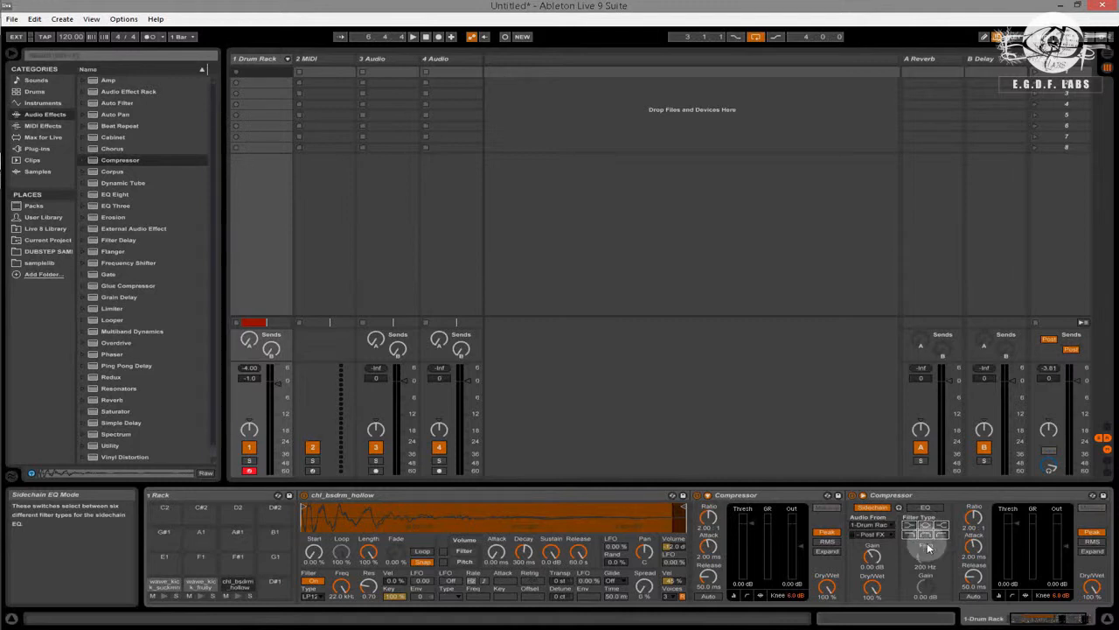
click(928, 510)
click(929, 511)
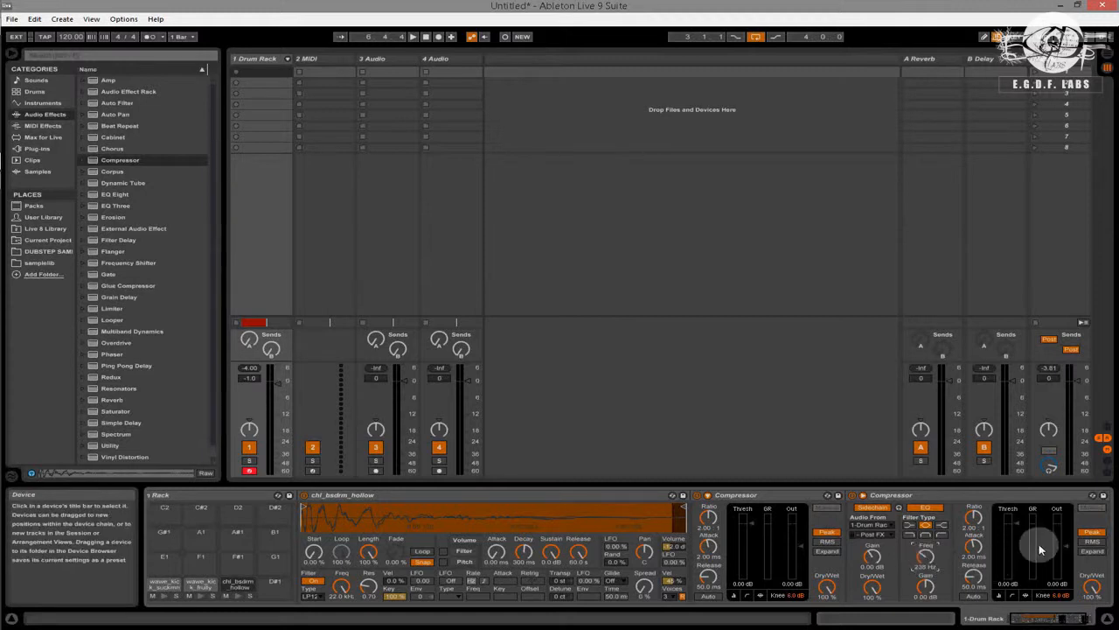
Lower the second Compressor's threshold to -14.2 dB and the first Compressor's threshold to -14.5 dB
drag(1018, 526, 1016, 527)
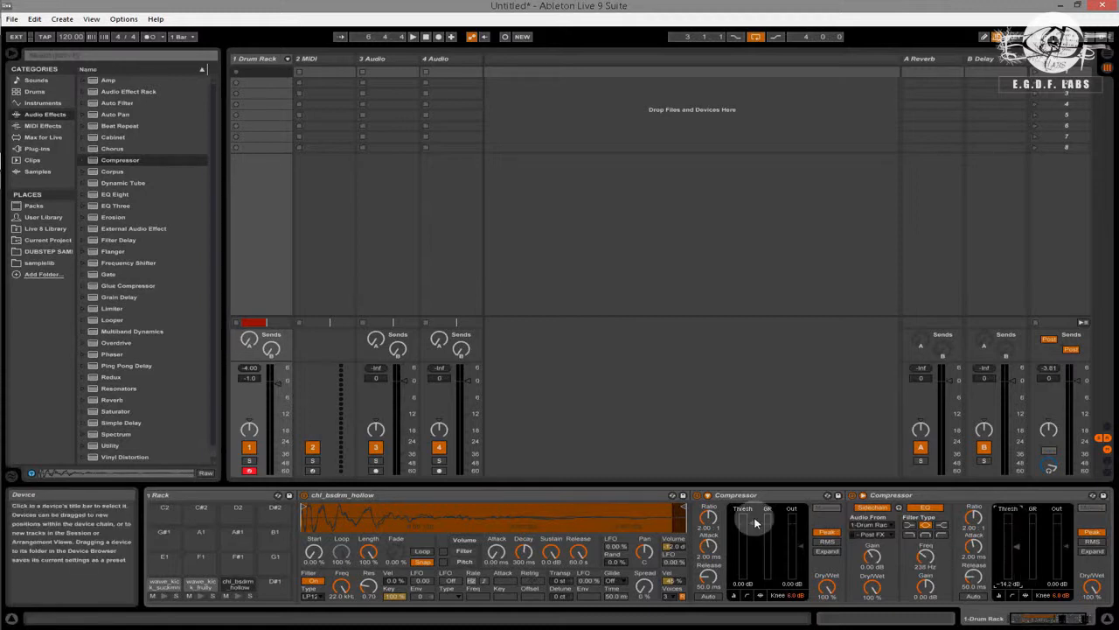
drag(754, 526, 749, 526)
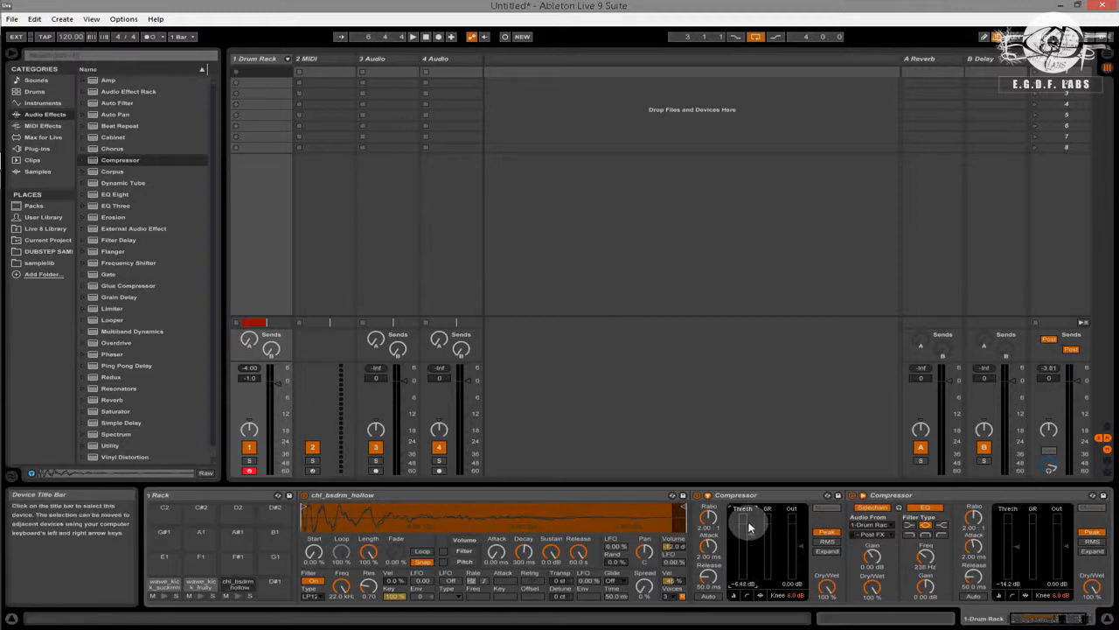
Preview the wawe_kick_suckmnml and wawe_kick_fruity pads, play back the pattern and select the Drum Rack track
click(164, 598)
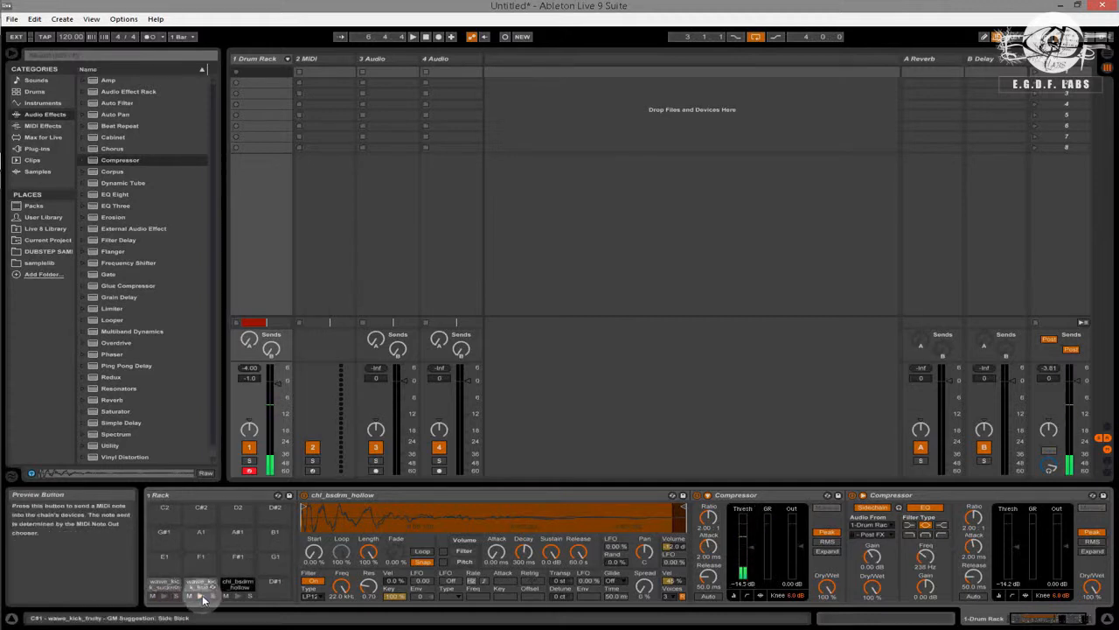
click(200, 598)
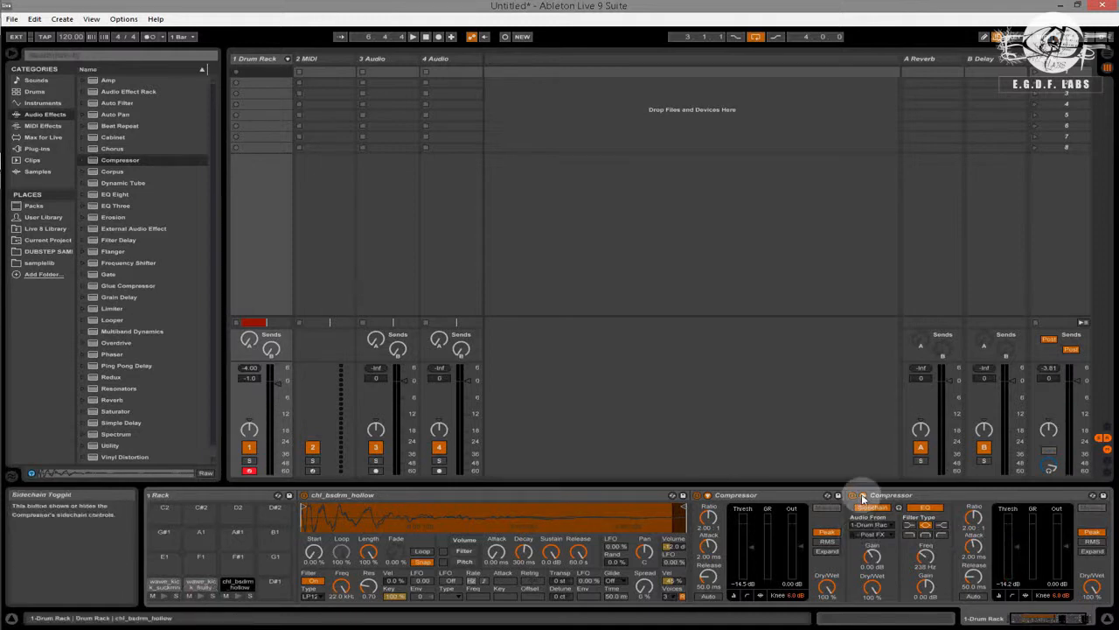
click(413, 39)
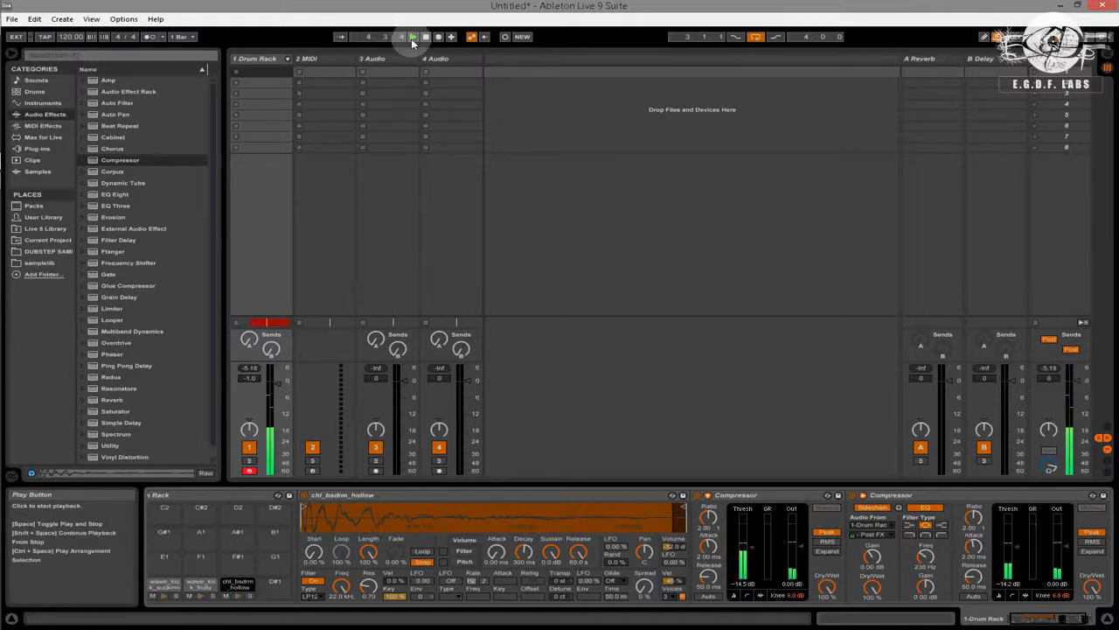
click(259, 61)
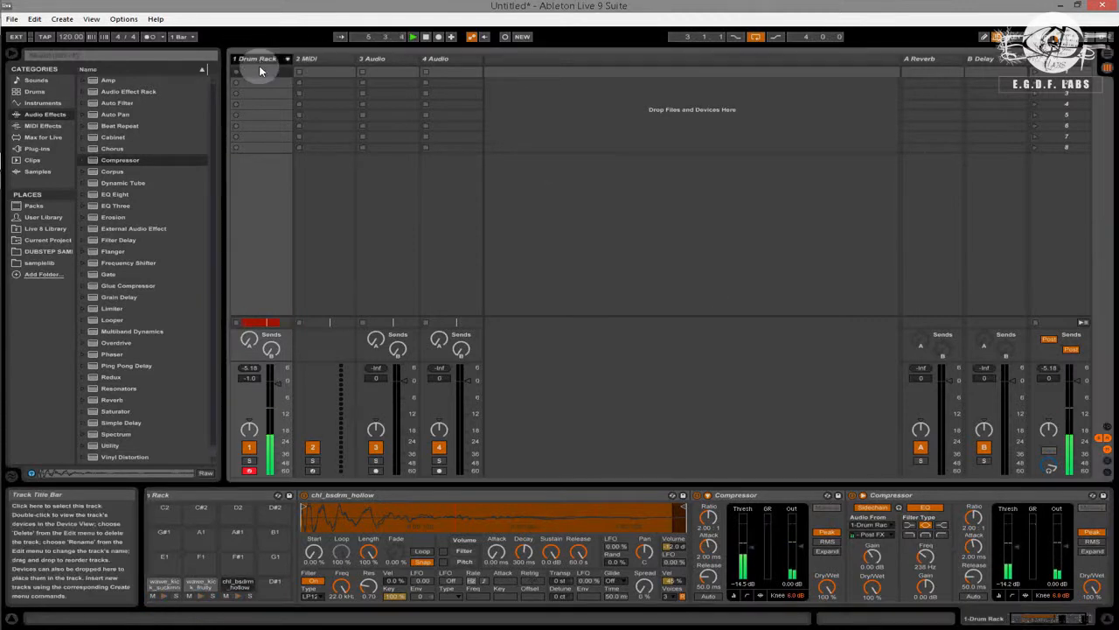